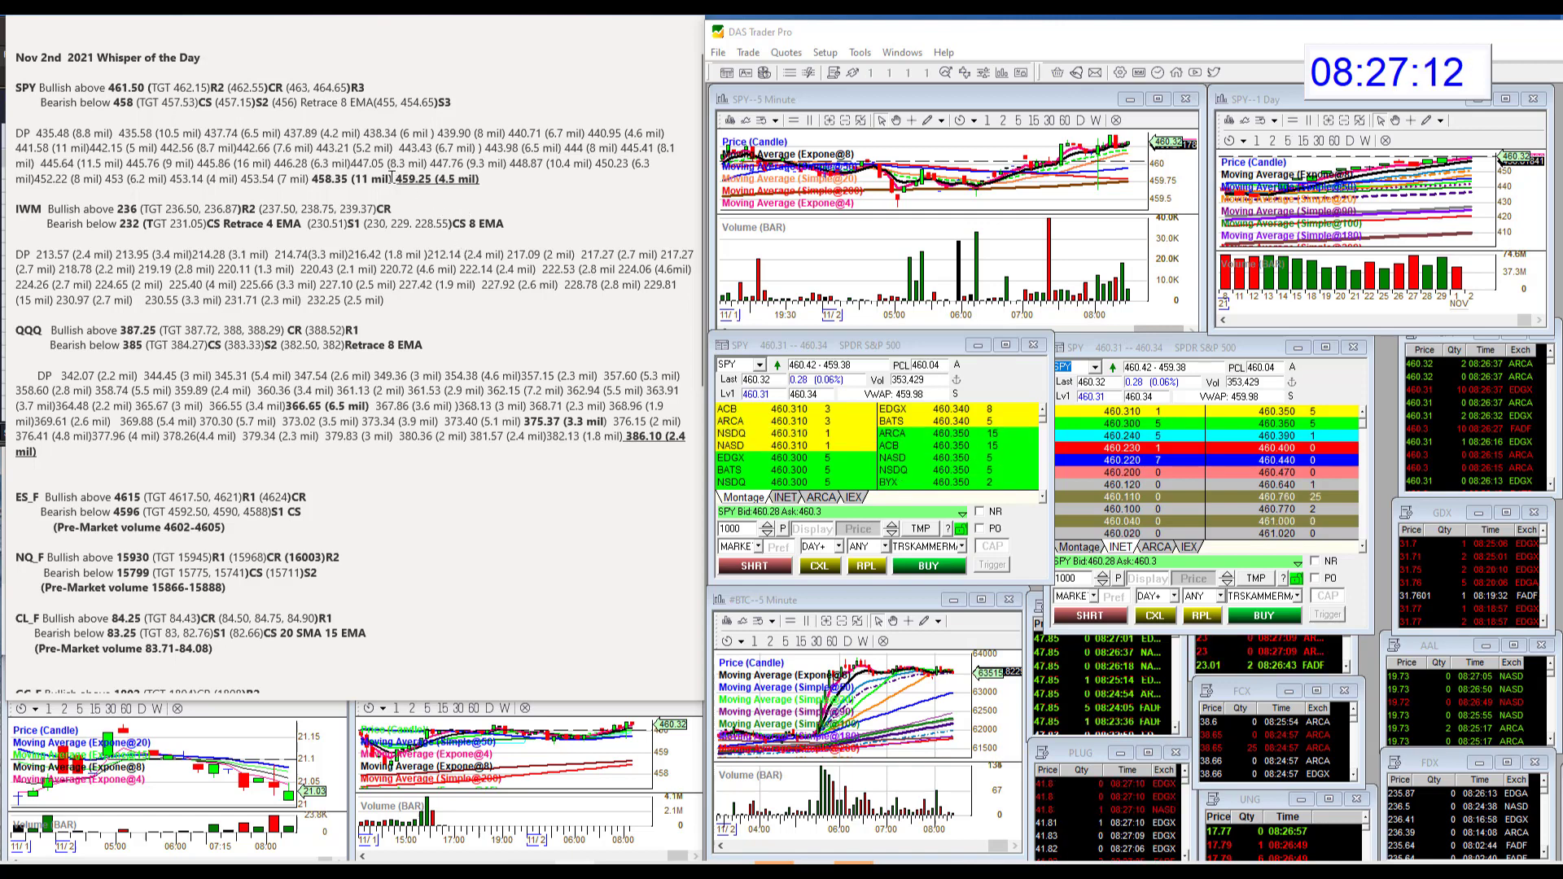
Bold the SPY dark pool figure '458.35' in the whisper notes
{"action": "left_click", "coordinate": [394, 178]}
{"action": "left_click", "coordinate": [311, 179]}
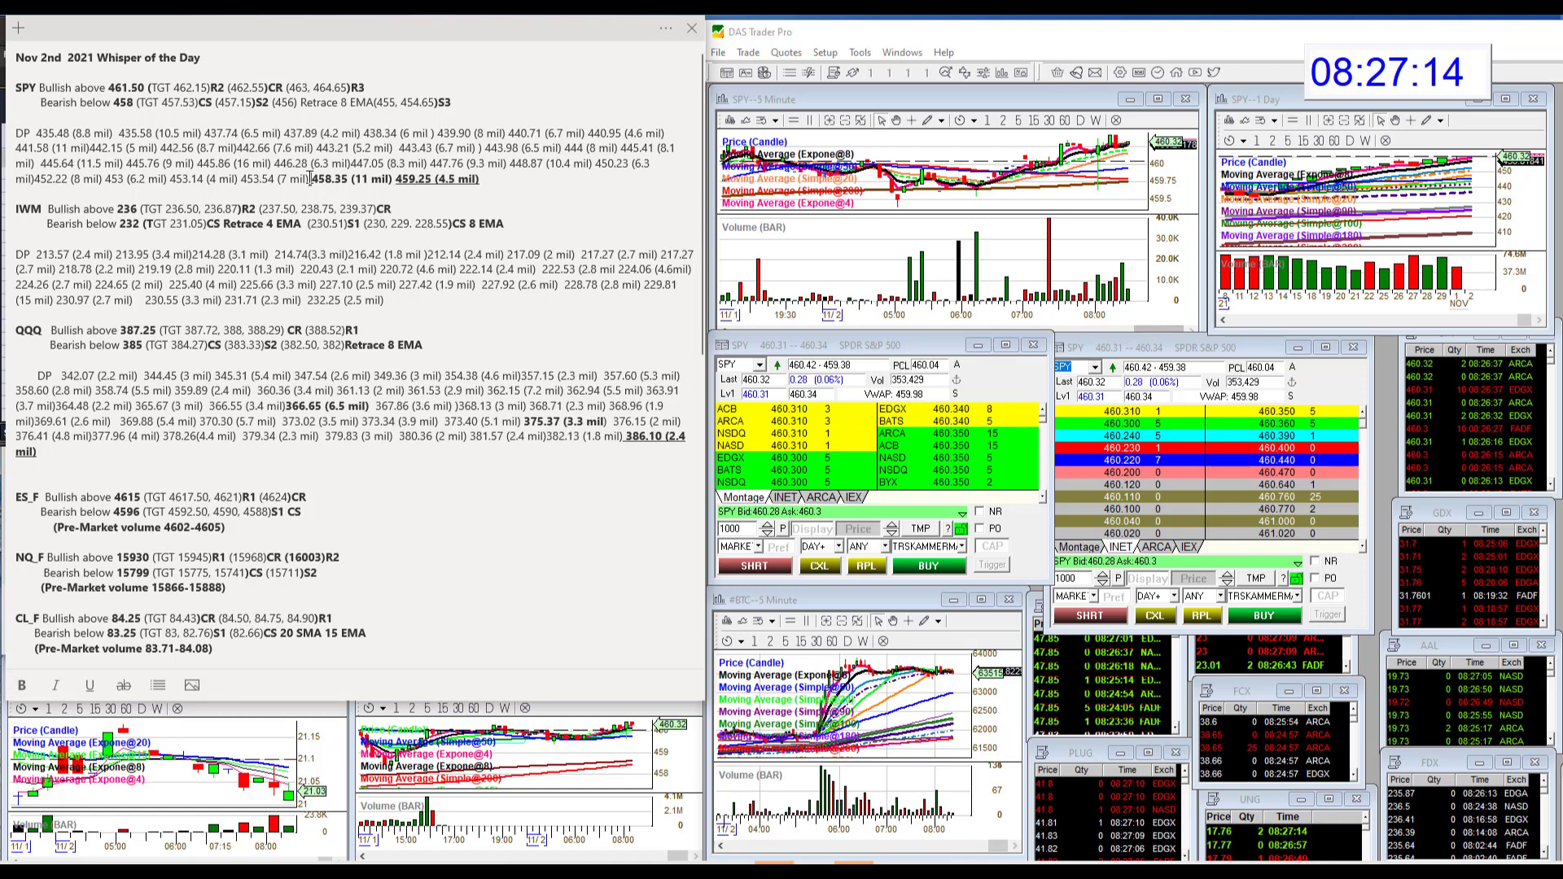
{"action": "left_click_drag", "start_coordinate": [312, 179], "coordinate": [367, 178]}
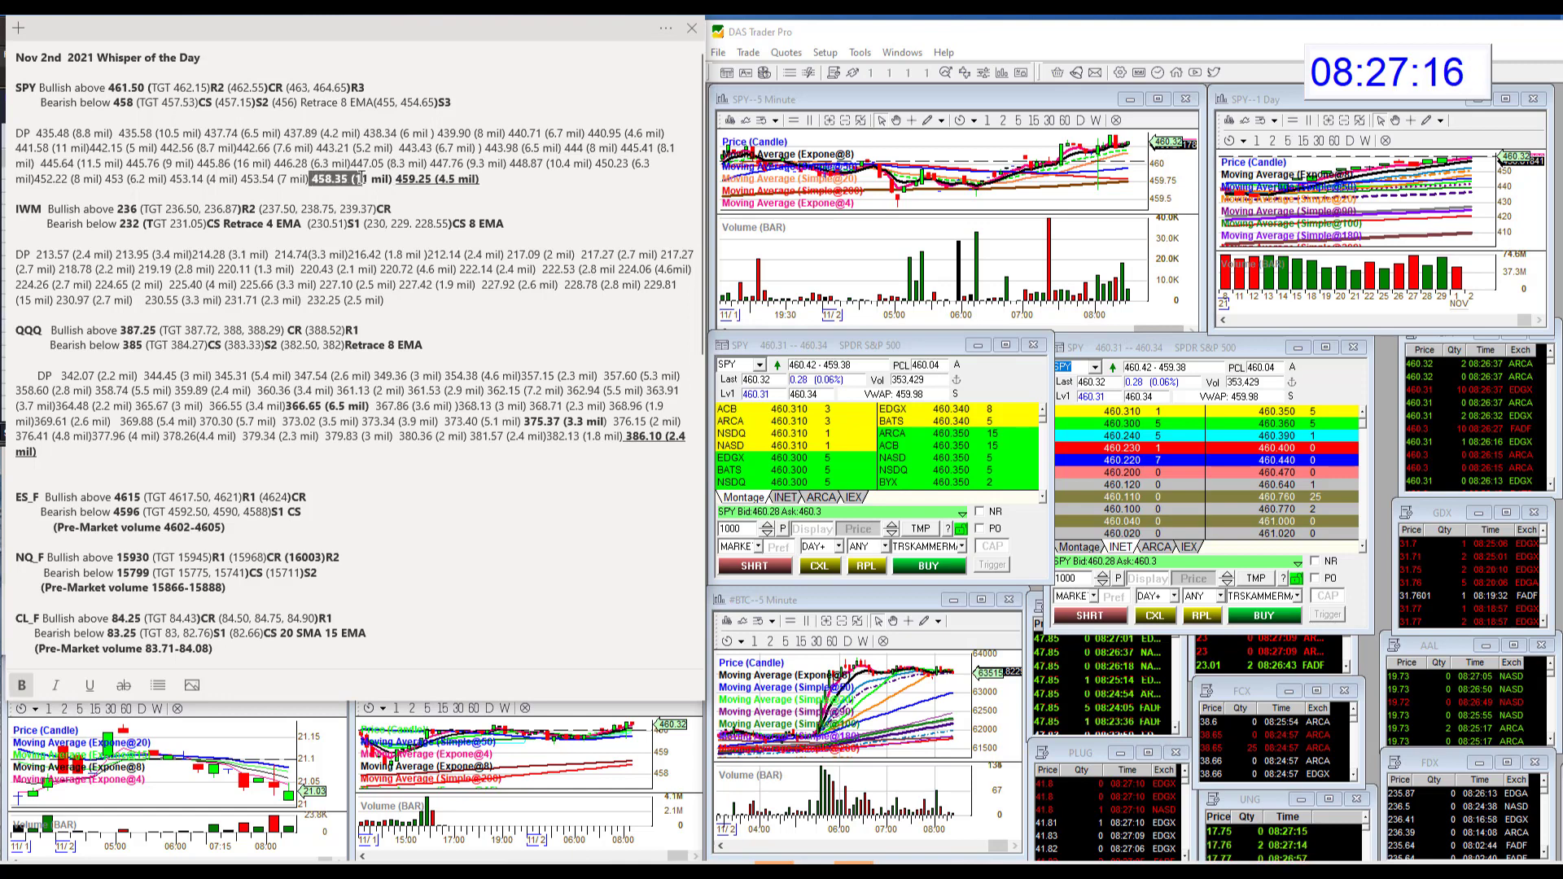
{"action": "key", "text": "ctrl+b"}
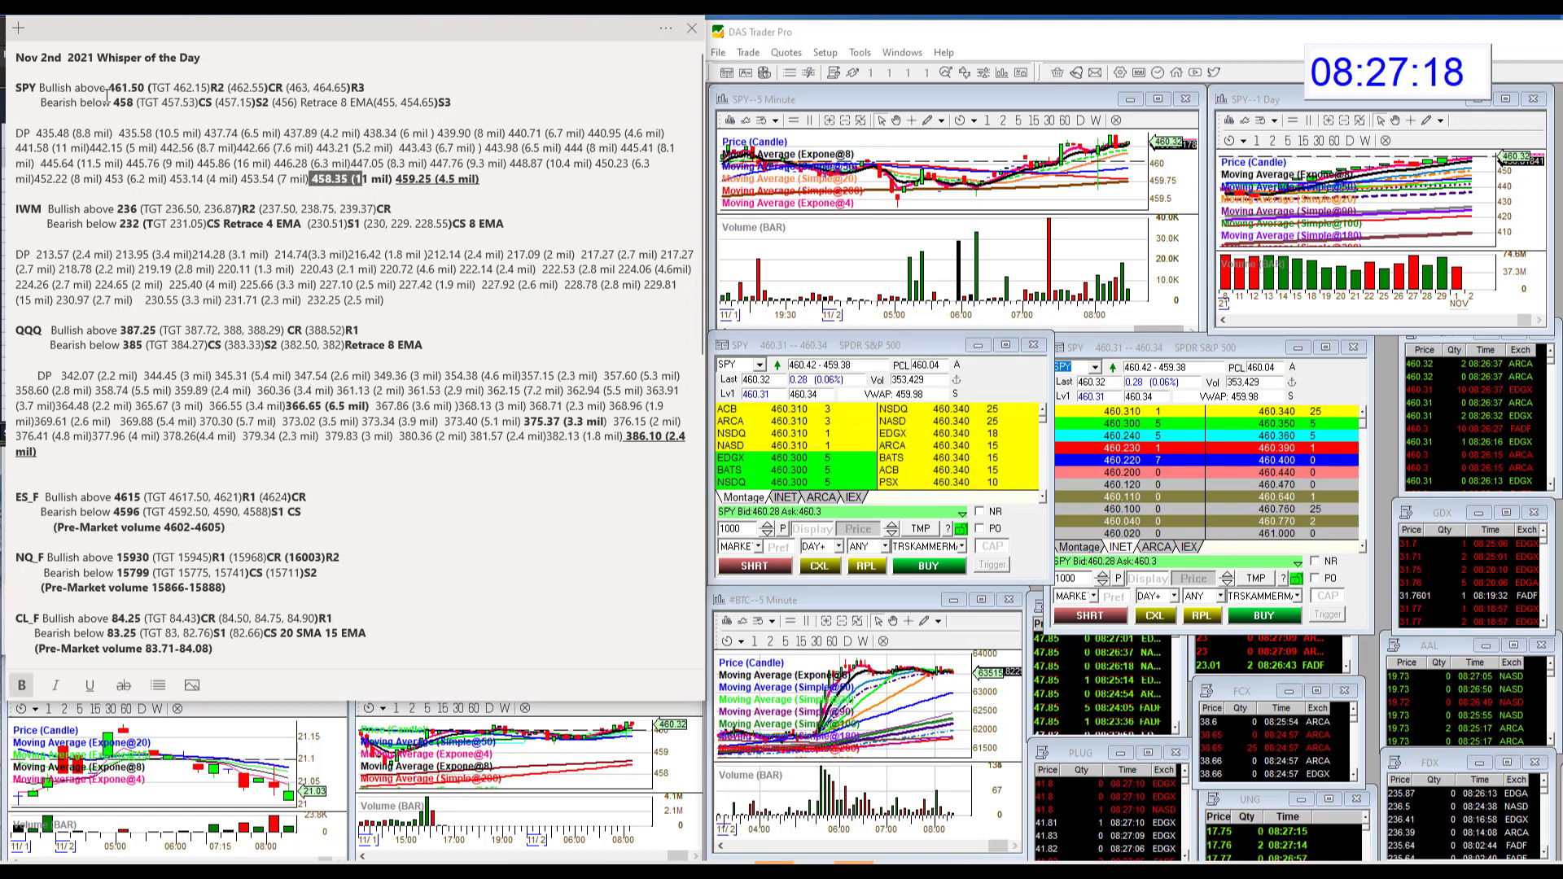
{"action": "left_click", "coordinate": [117, 101]}
Highlight the 458 bearish and 461.50 bullish SPY levels in the notes
{"action": "double_click", "coordinate": [120, 102]}
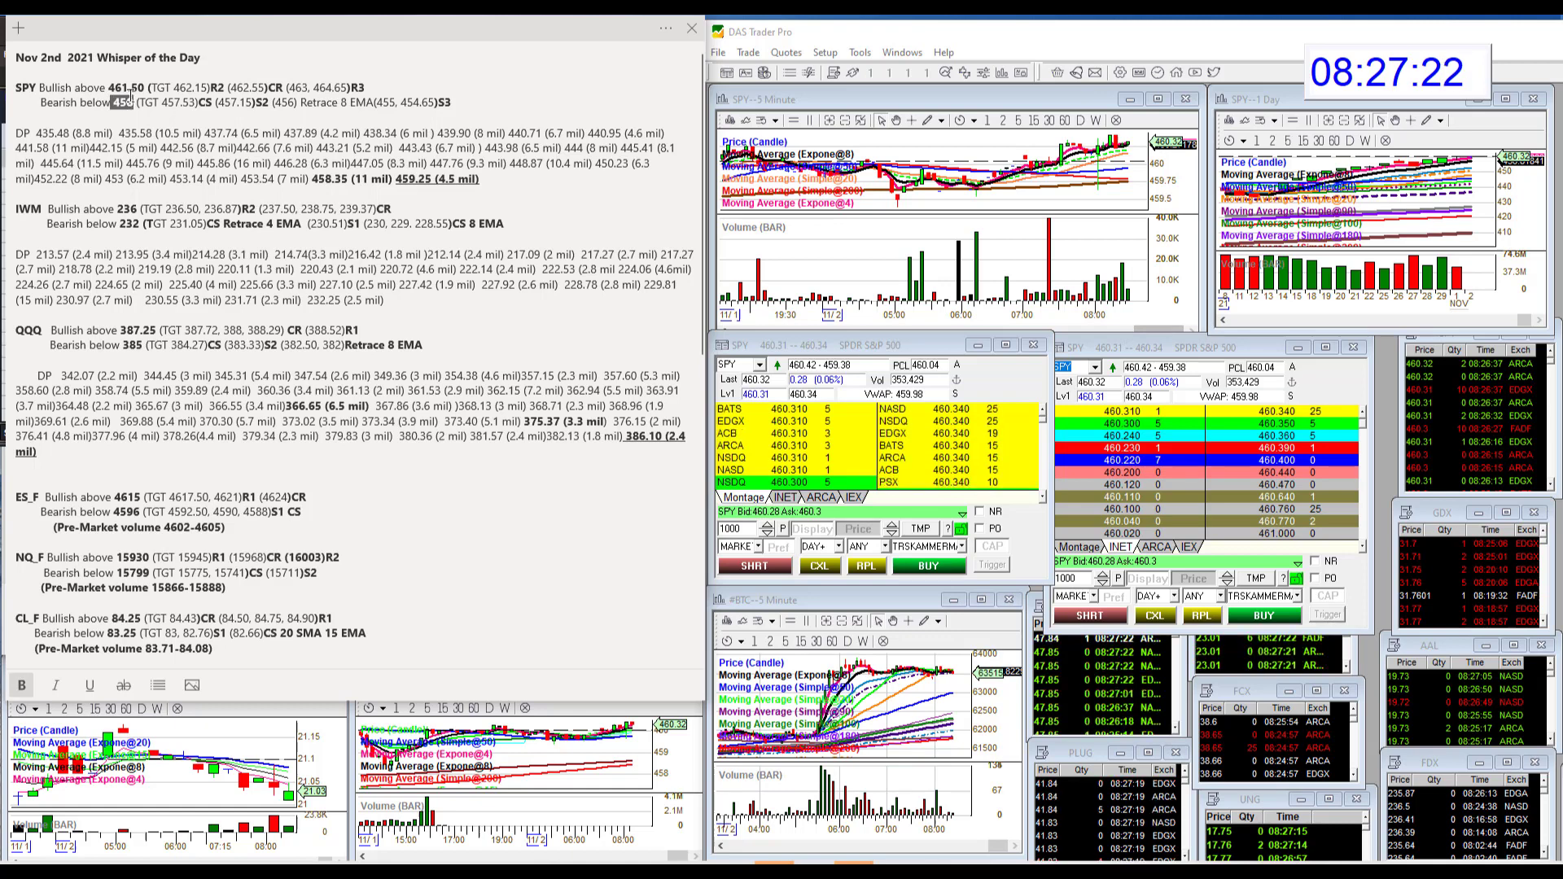
{"action": "double_click", "coordinate": [127, 86]}
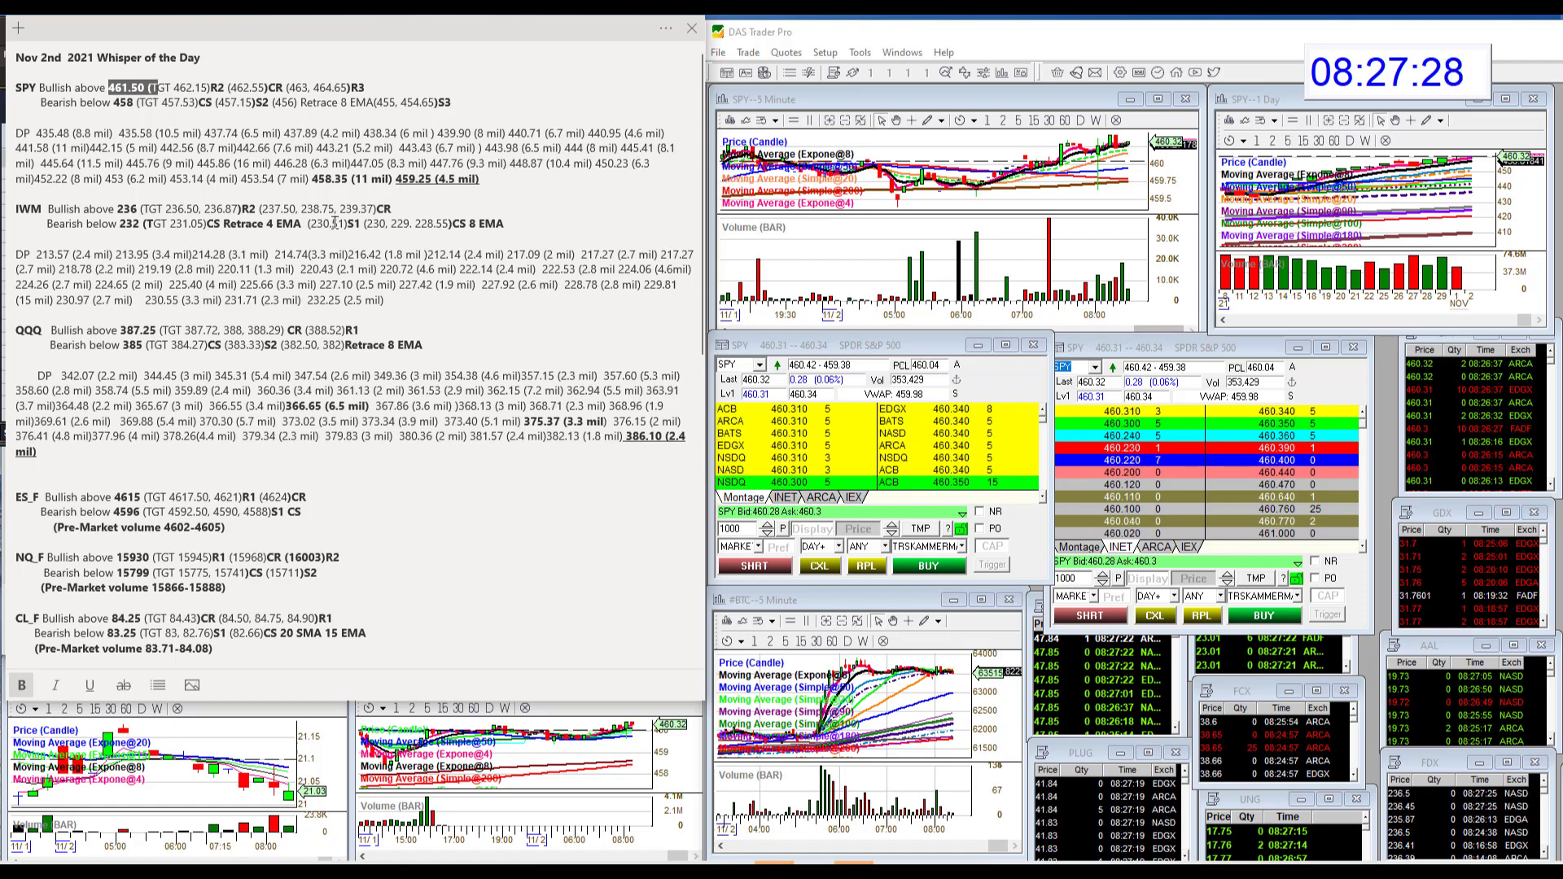
{"action": "left_click", "coordinate": [739, 367]}
{"action": "type", "text": "S"}
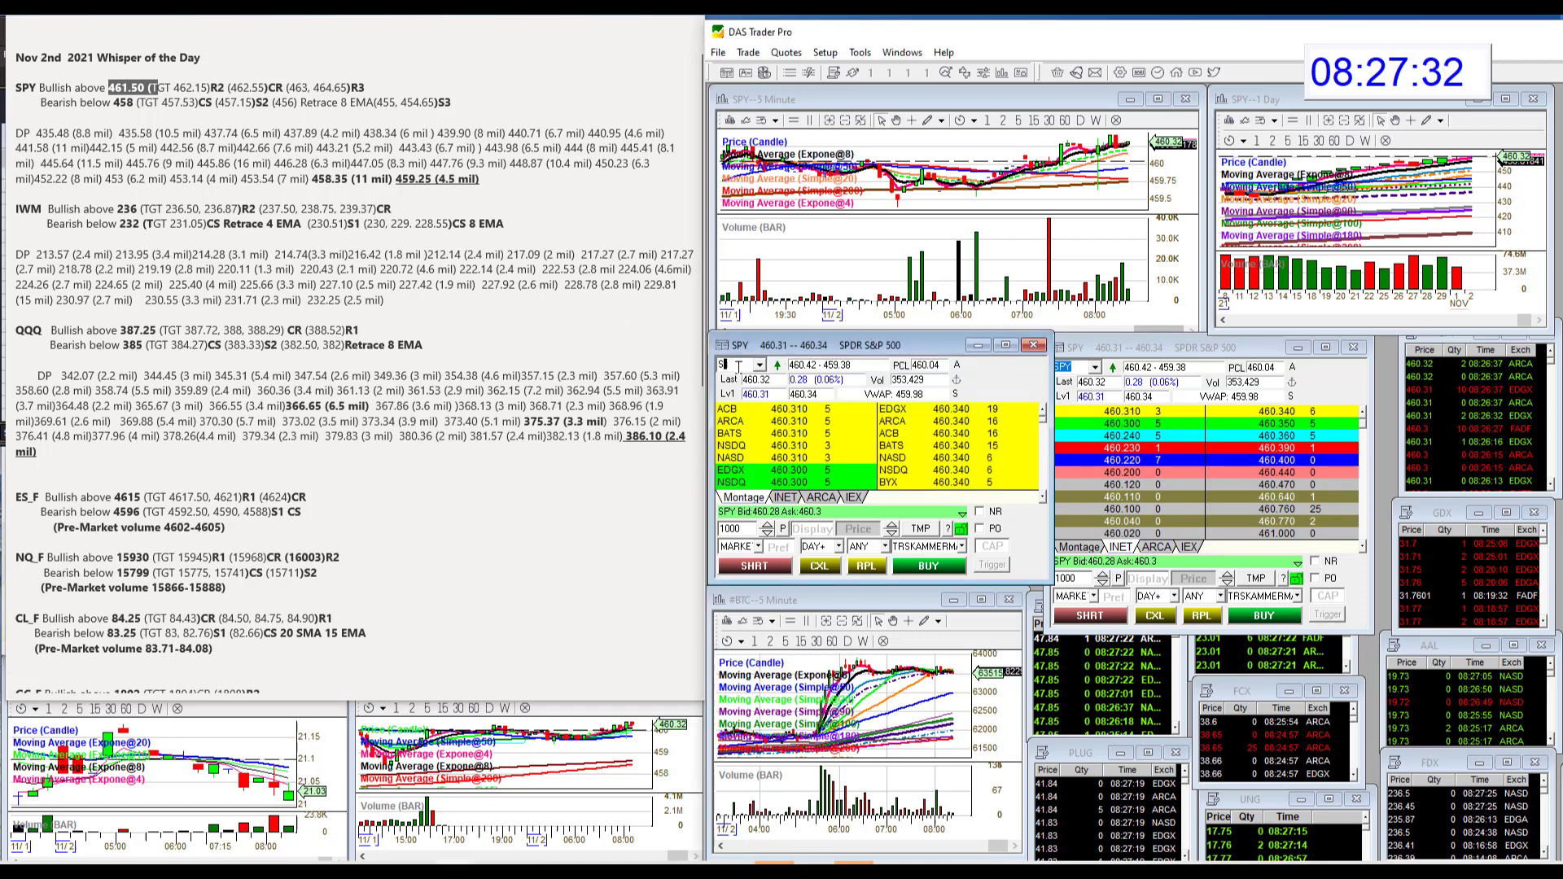
{"action": "type", "text": "IWM"}
Load IWM, then QQQ, into the montage and its 5-minute and daily charts
{"action": "key", "text": "Return"}
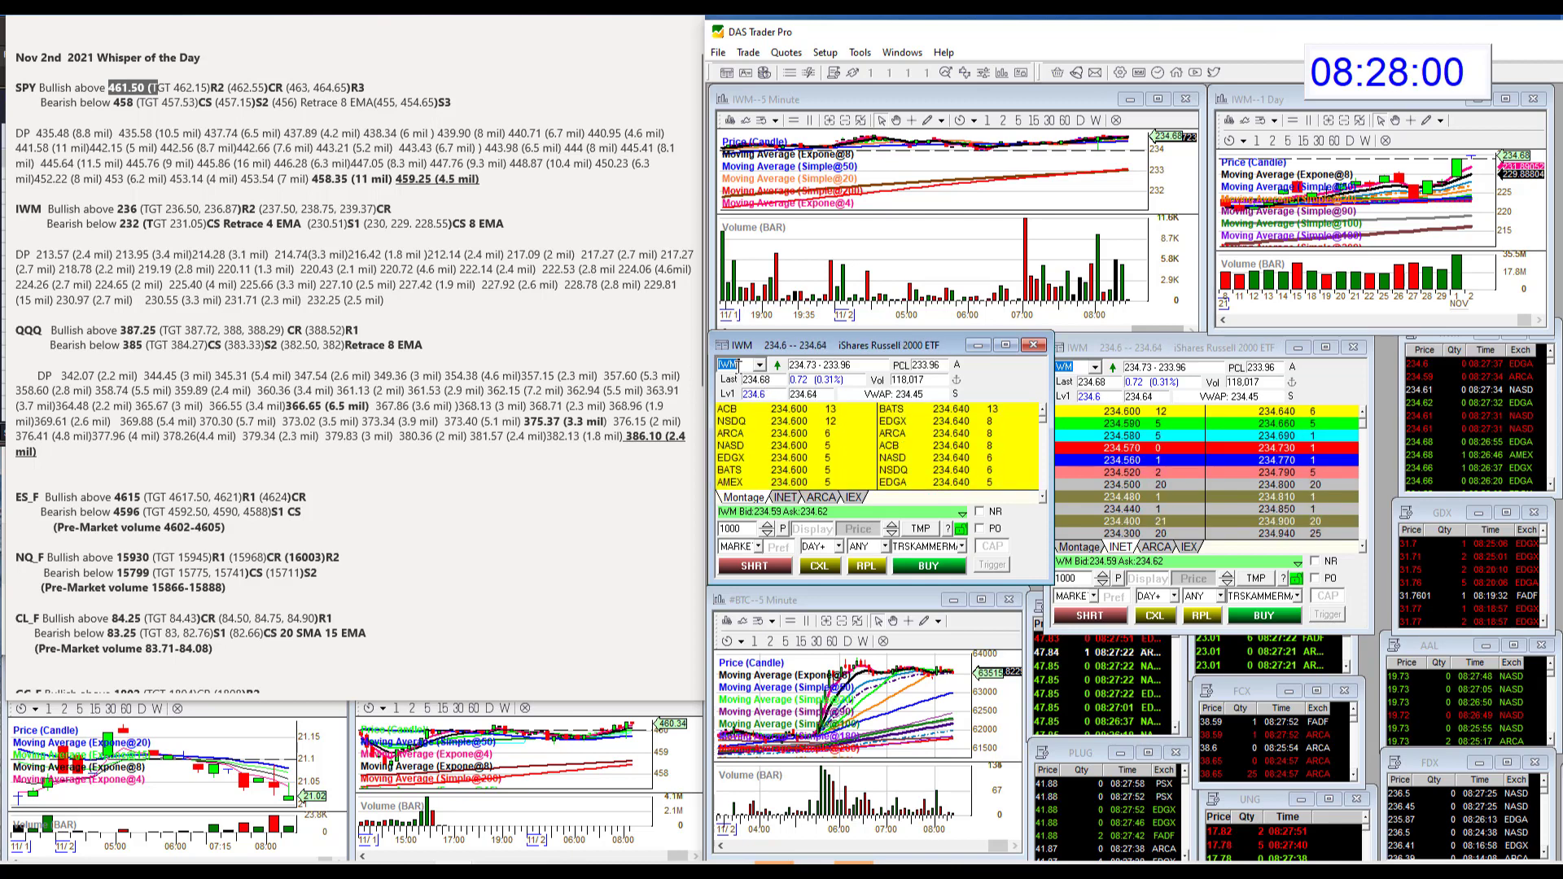
{"action": "type", "text": "QQQ"}
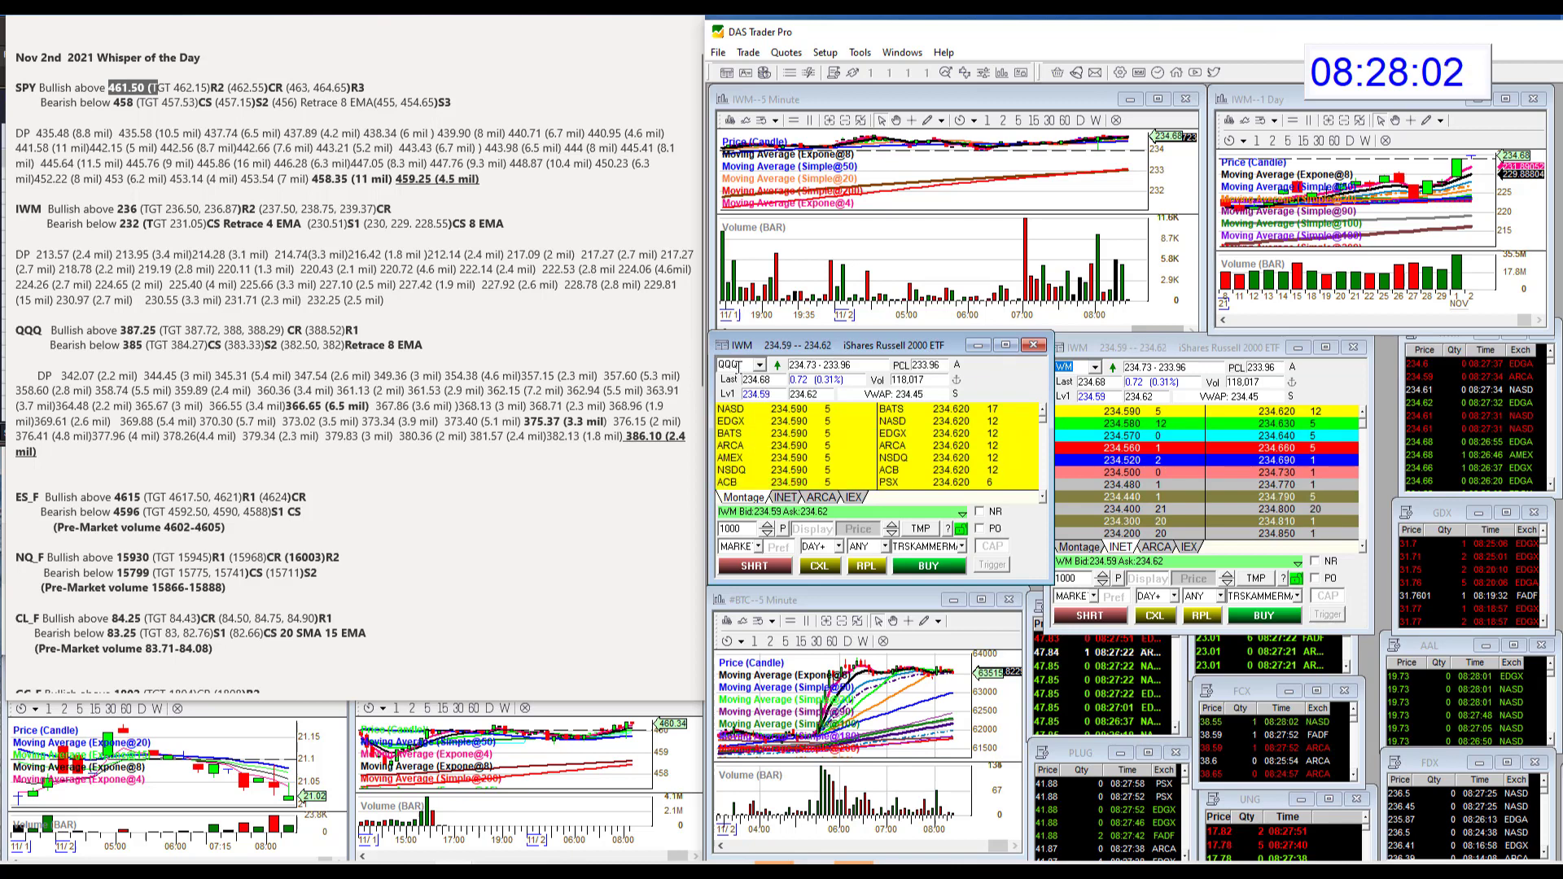
{"action": "key", "text": "Return"}
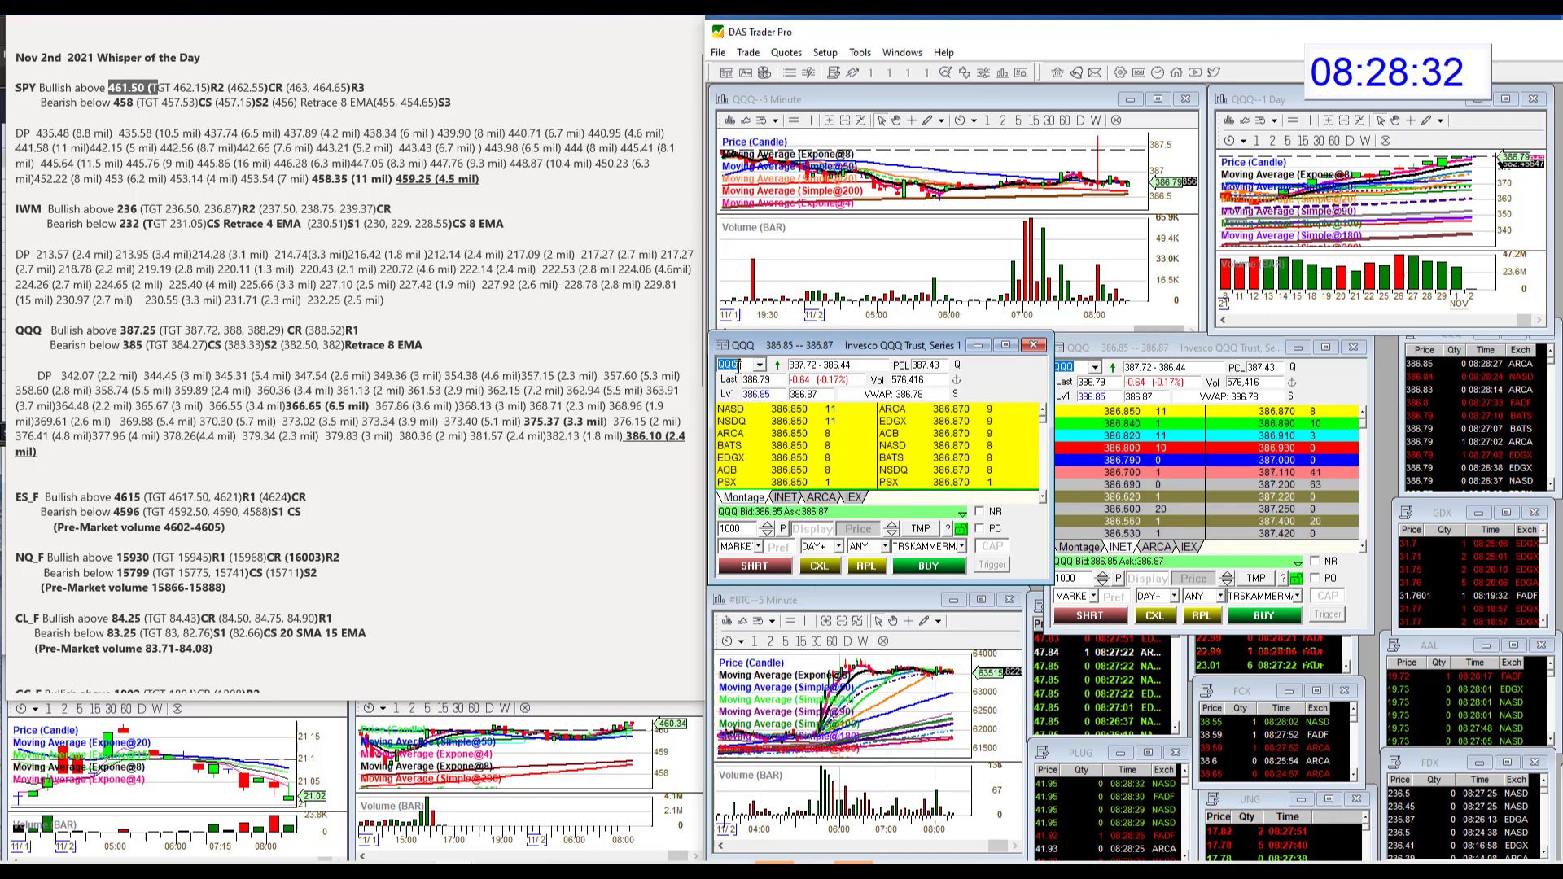
Cycle the charts through #ES and #NQ futures, then bring up the thinkorswim /CL chart
{"action": "key", "text": "BackSpace"}
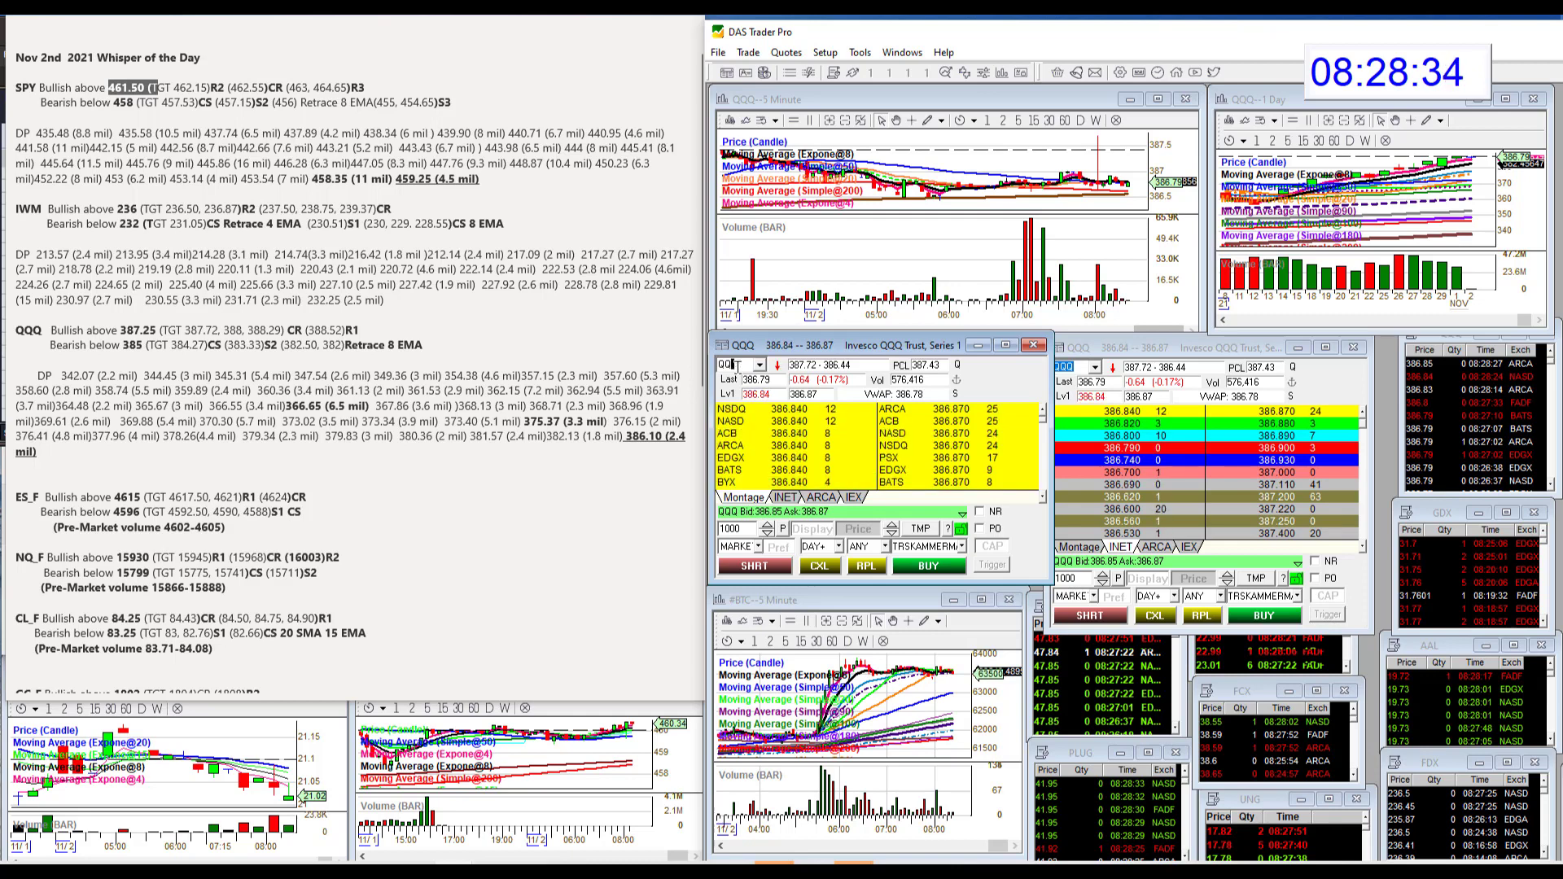
{"action": "type", "text": "#ES"}
{"action": "key", "text": "Return"}
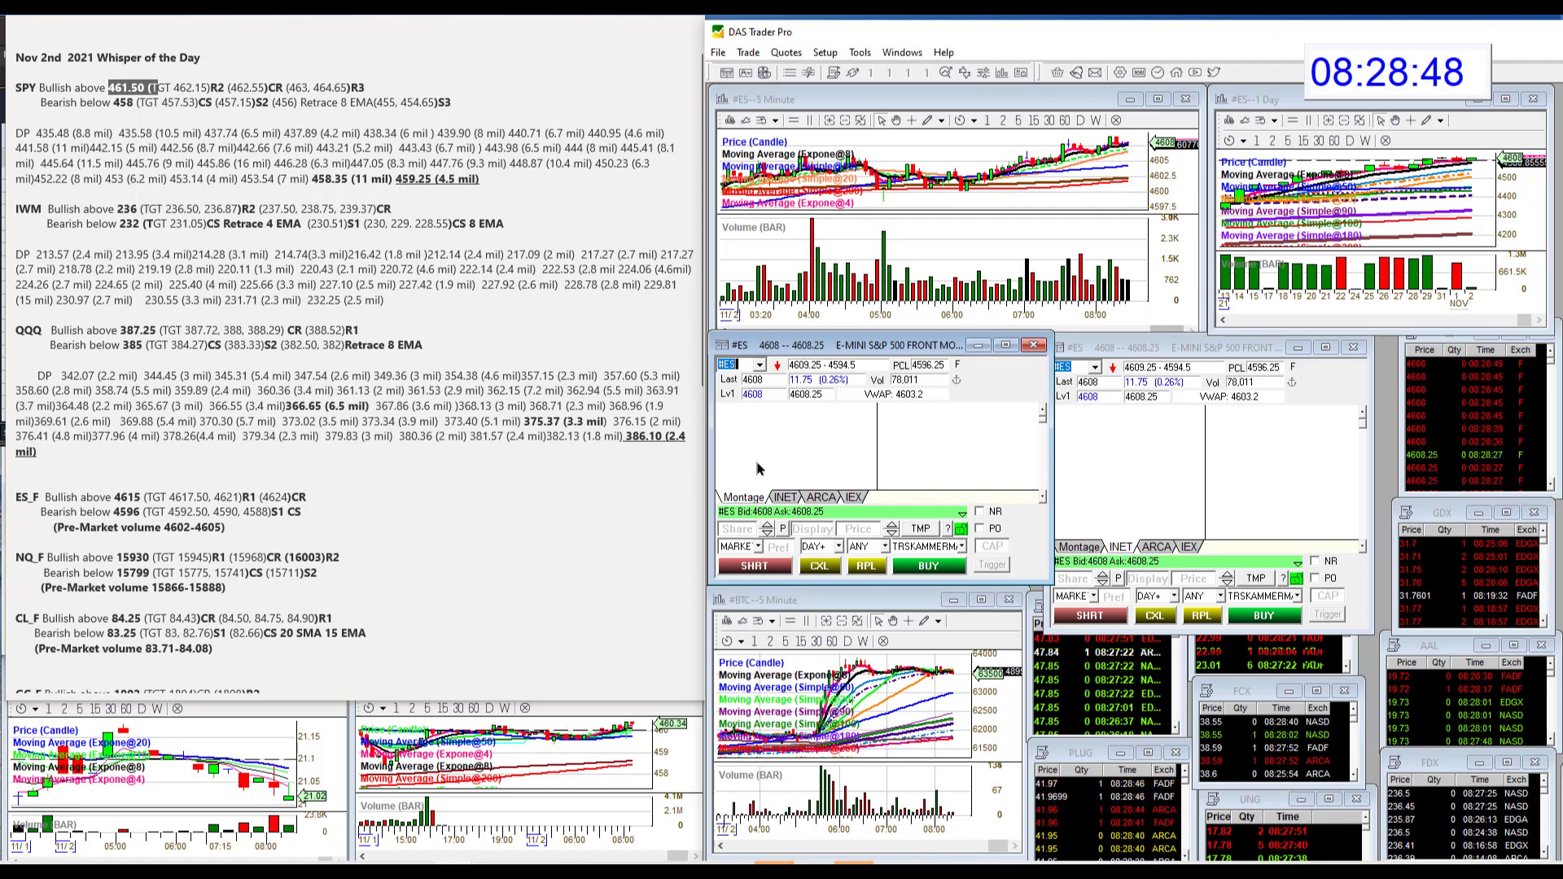
{"action": "left_click", "coordinate": [733, 364]}
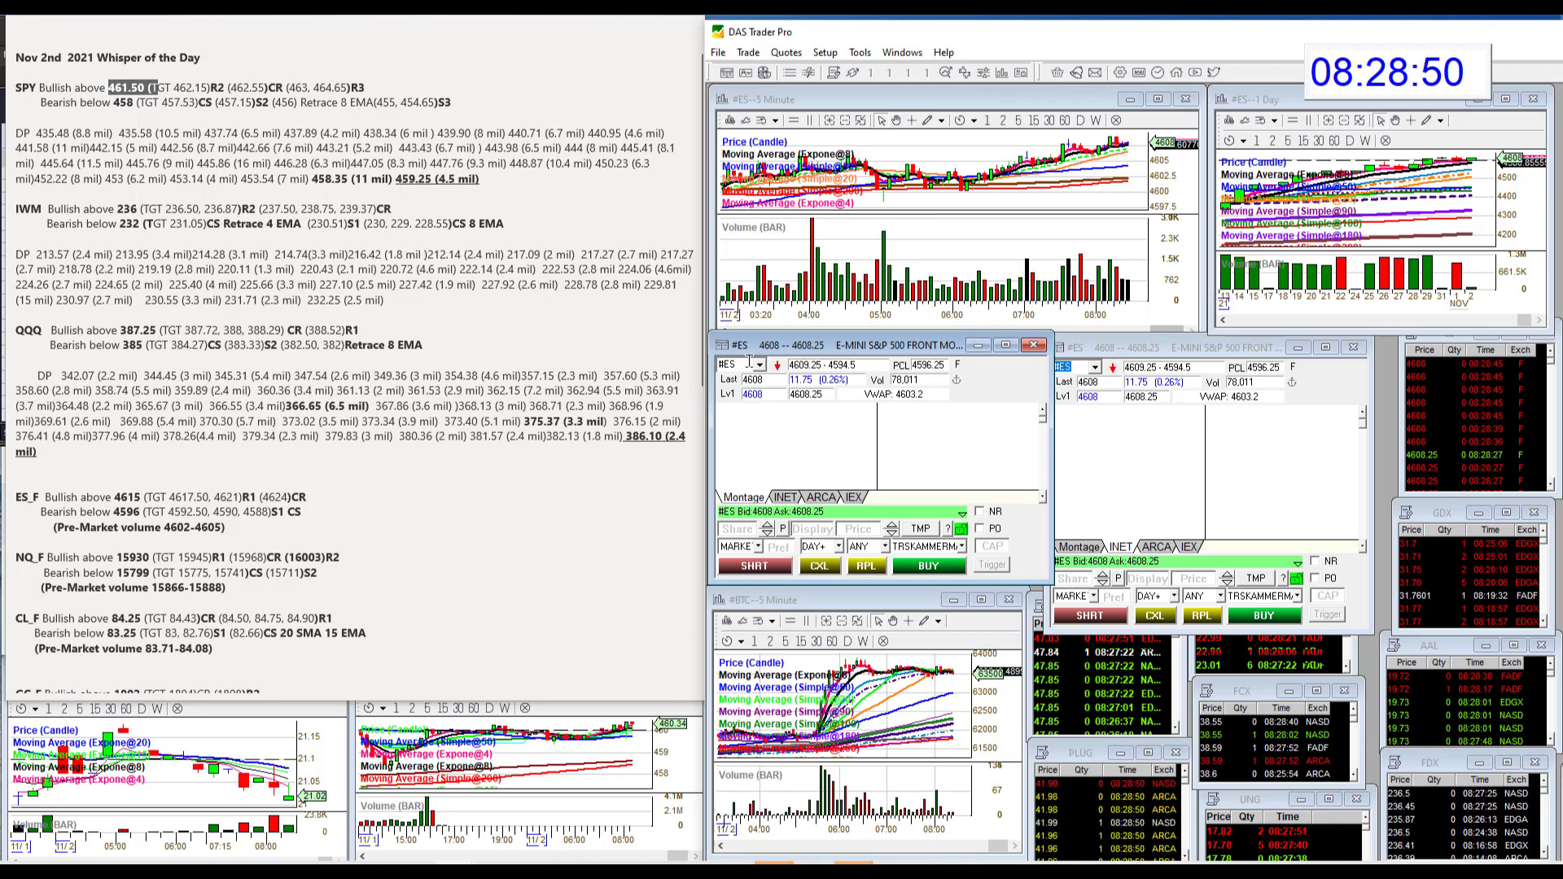
{"action": "type", "text": "#NQ"}
{"action": "key", "text": "Return"}
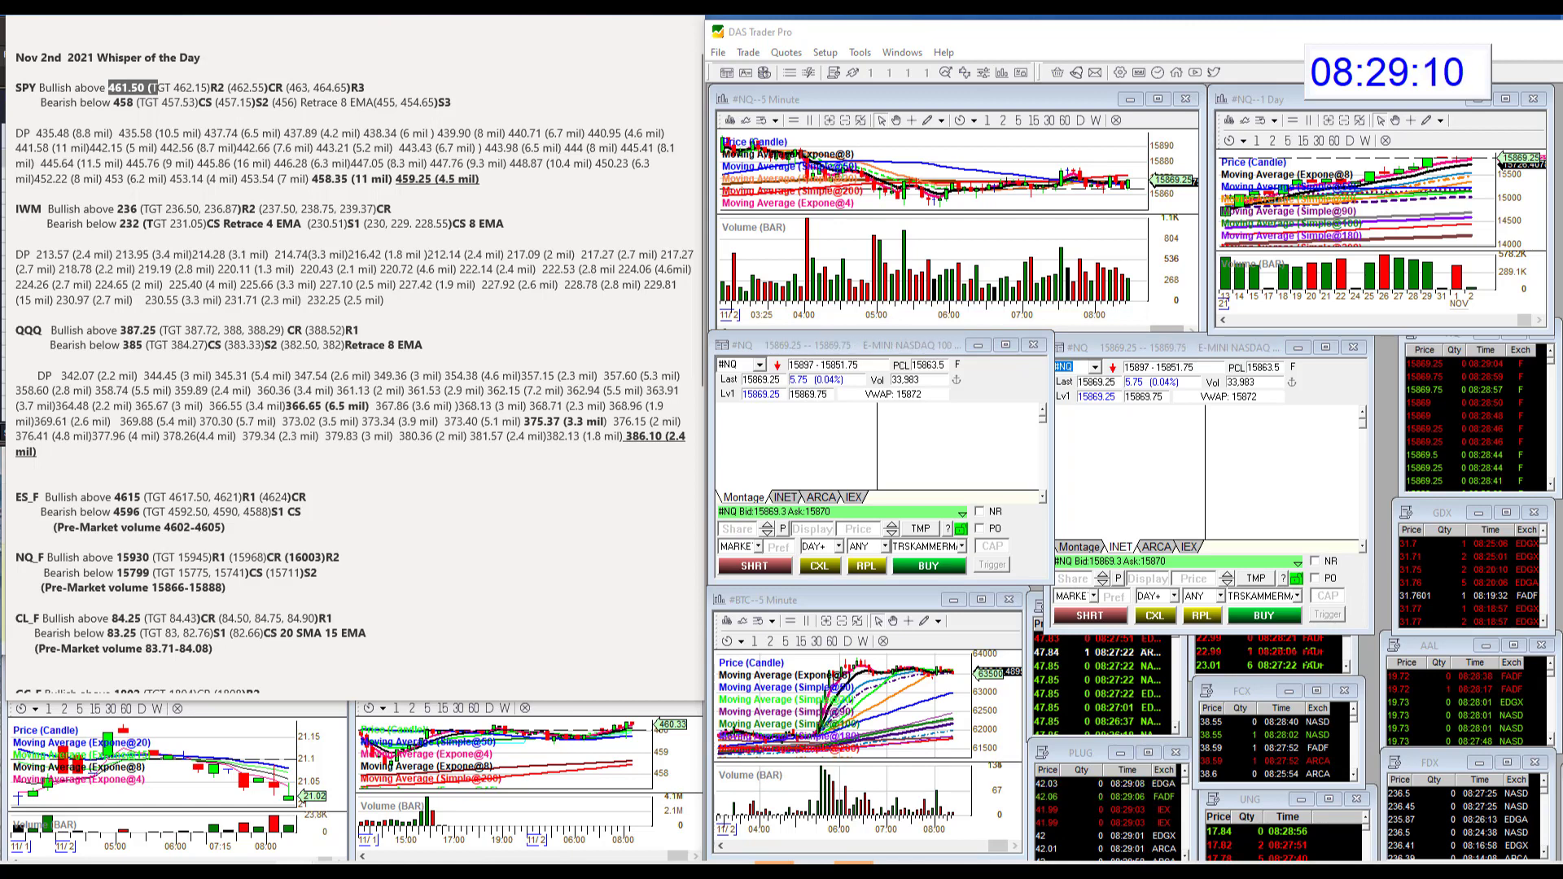
{"action": "key", "text": "alt+Tab"}
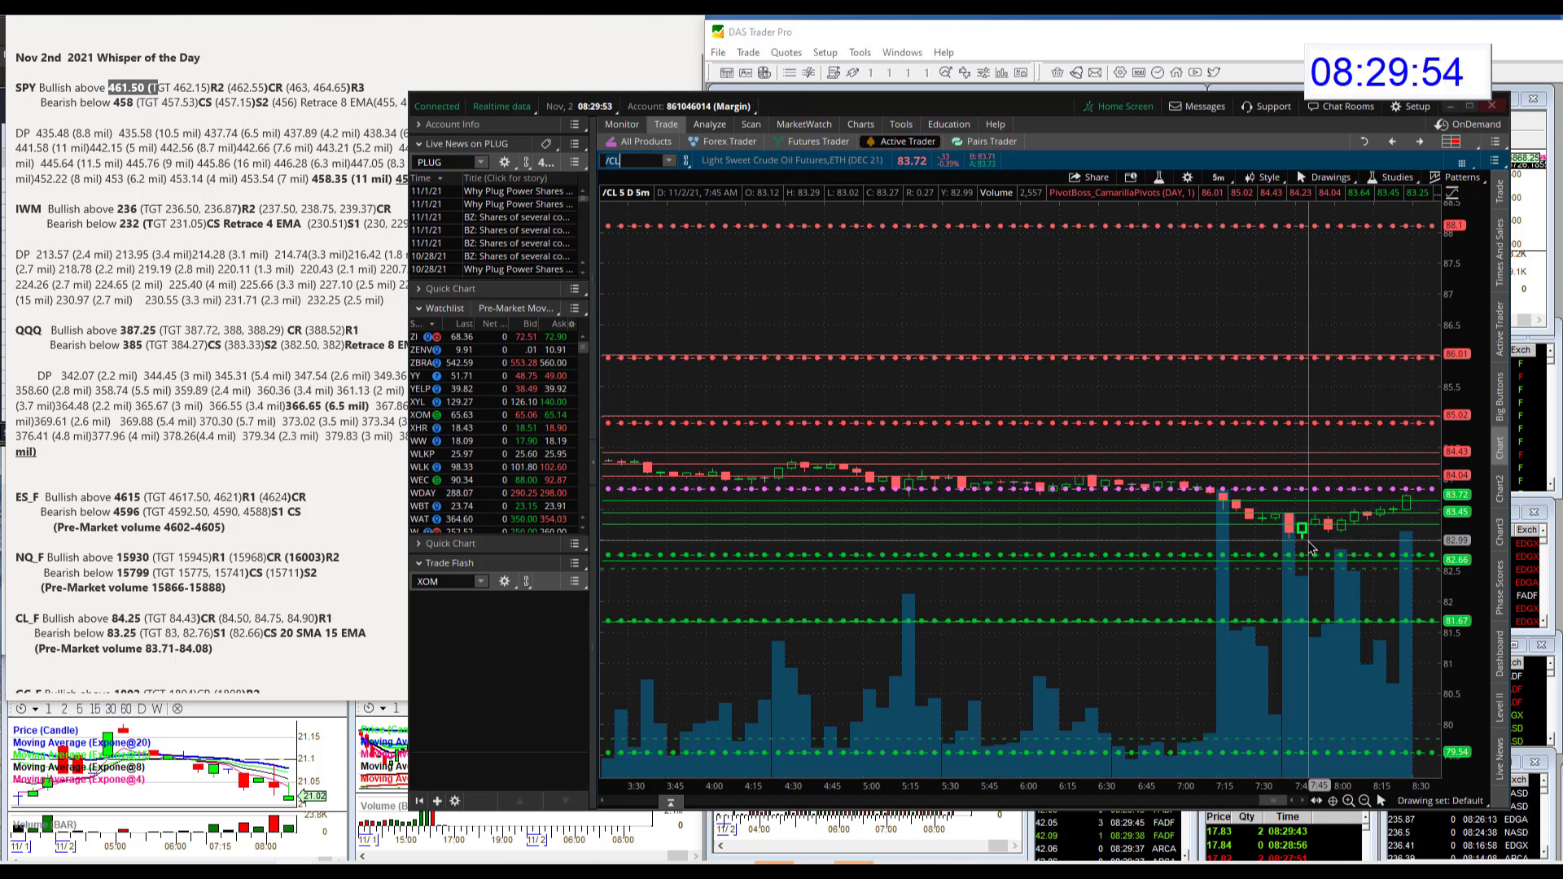
{"action": "left_click_drag", "start_coordinate": [1294, 510], "coordinate": [1270, 525]}
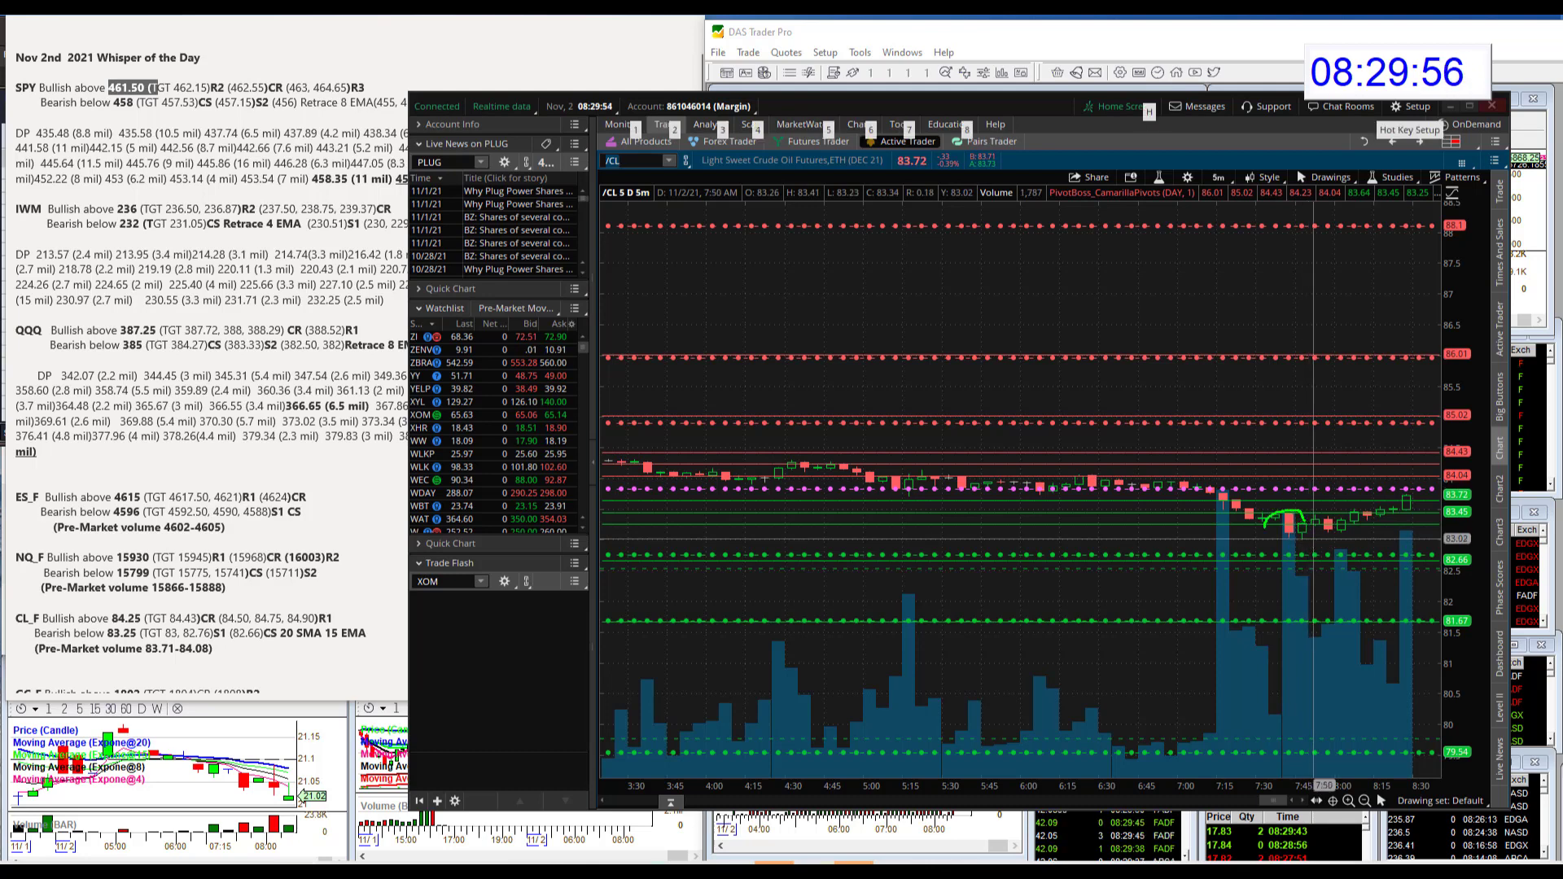
{"action": "mouse_move", "coordinate": [1264, 630]}
{"action": "left_mouse_down"}
{"action": "mouse_move", "coordinate": [1270, 782]}
{"action": "mouse_move", "coordinate": [1307, 734]}
{"action": "mouse_move", "coordinate": [1310, 528]}
{"action": "left_mouse_up"}
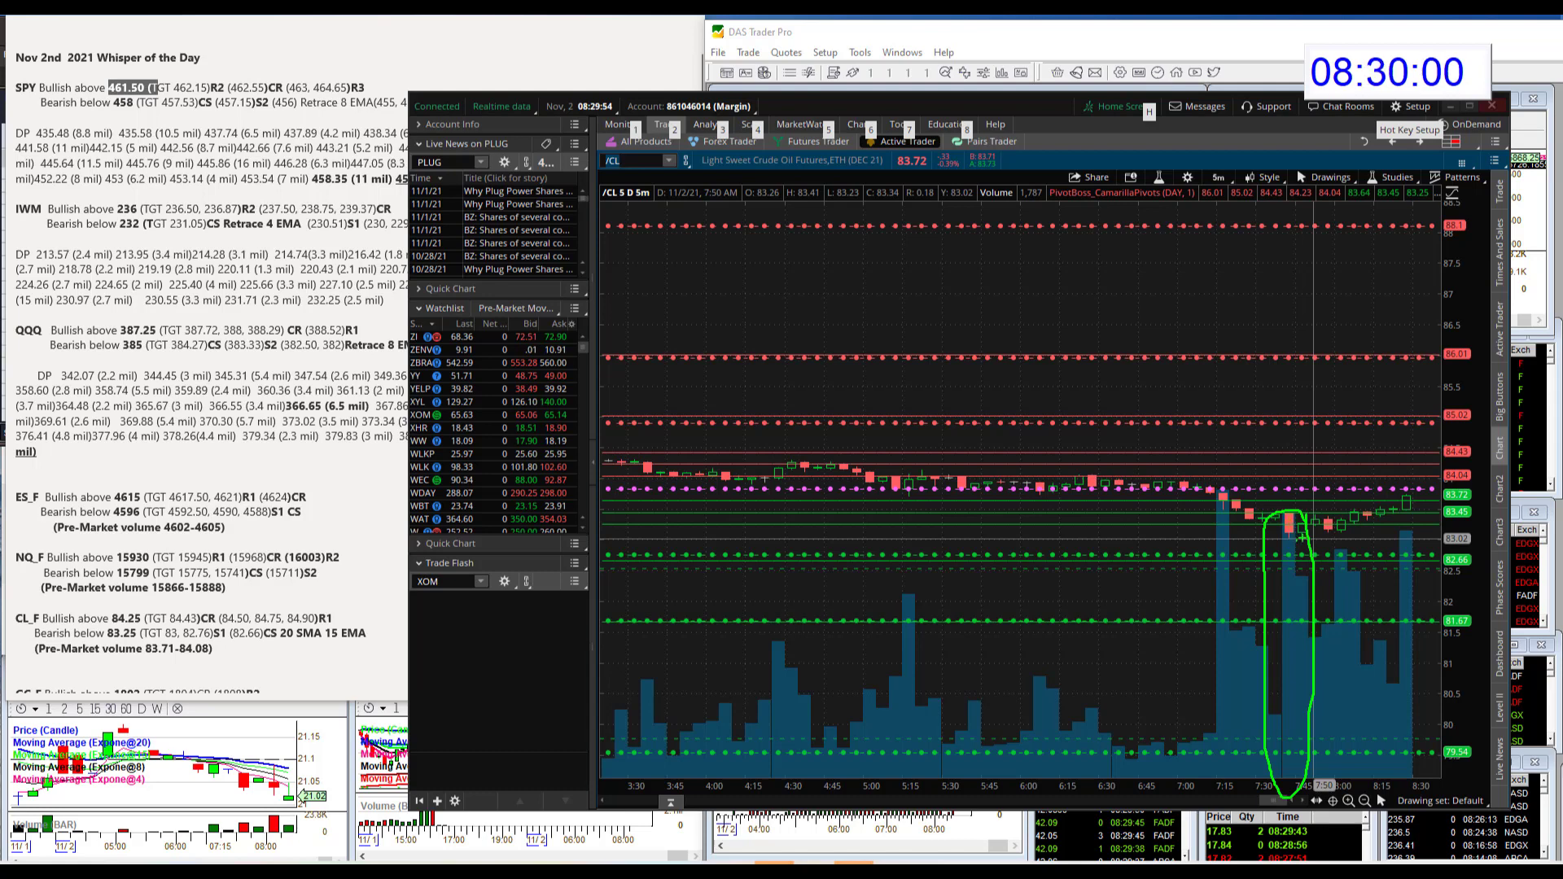
{"action": "key", "text": "Escape"}
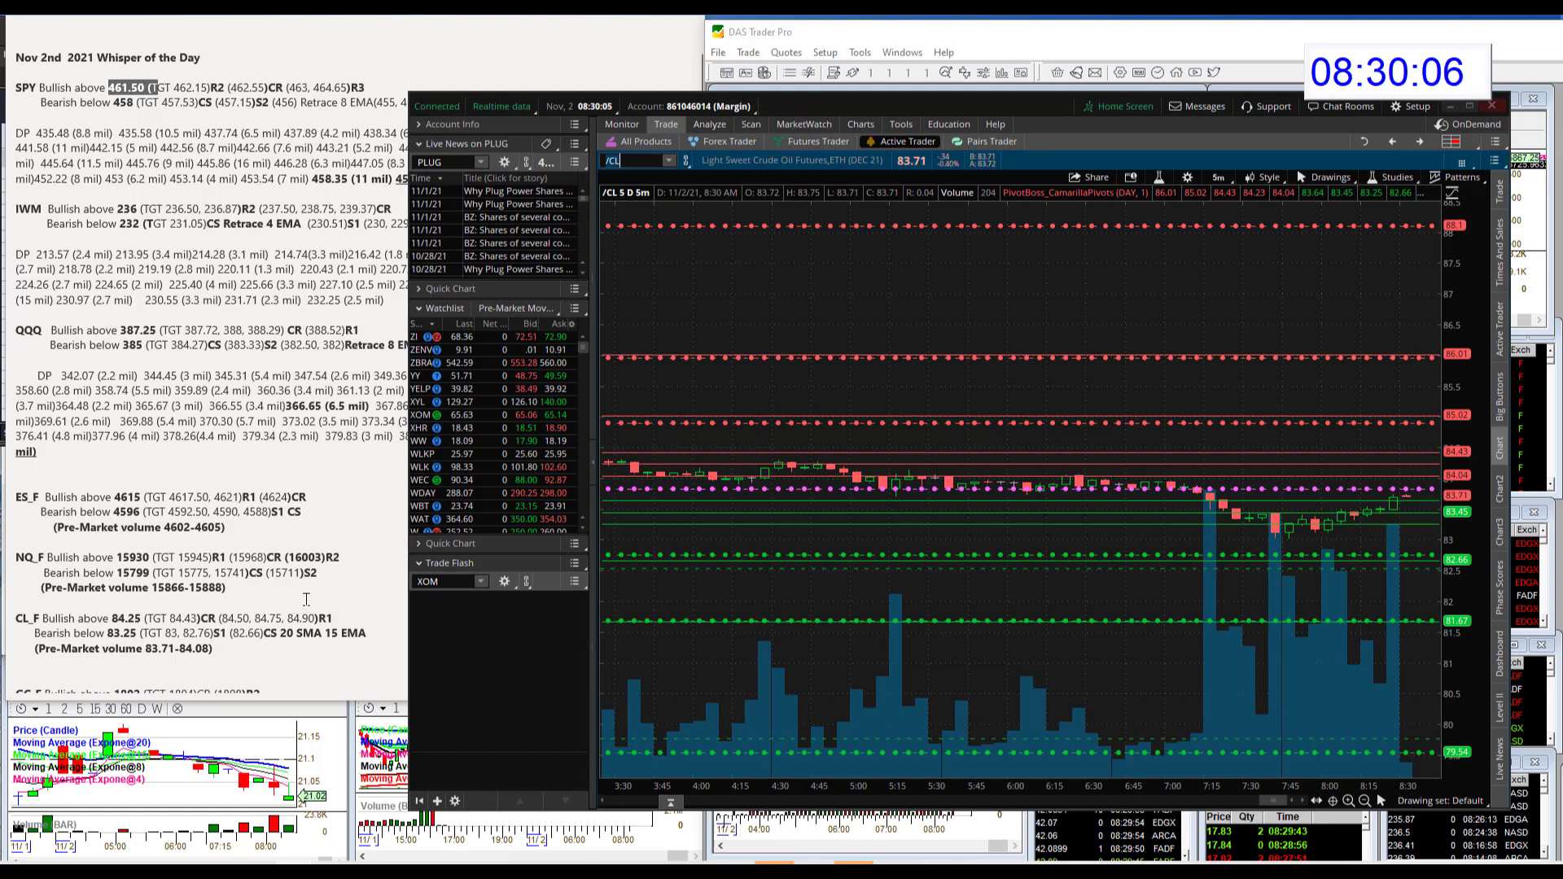
{"action": "scroll", "coordinate": [299, 604], "scroll_direction": "down", "scroll_amount": 3}
{"action": "scroll", "coordinate": [299, 603], "scroll_direction": "down", "scroll_amount": 3}
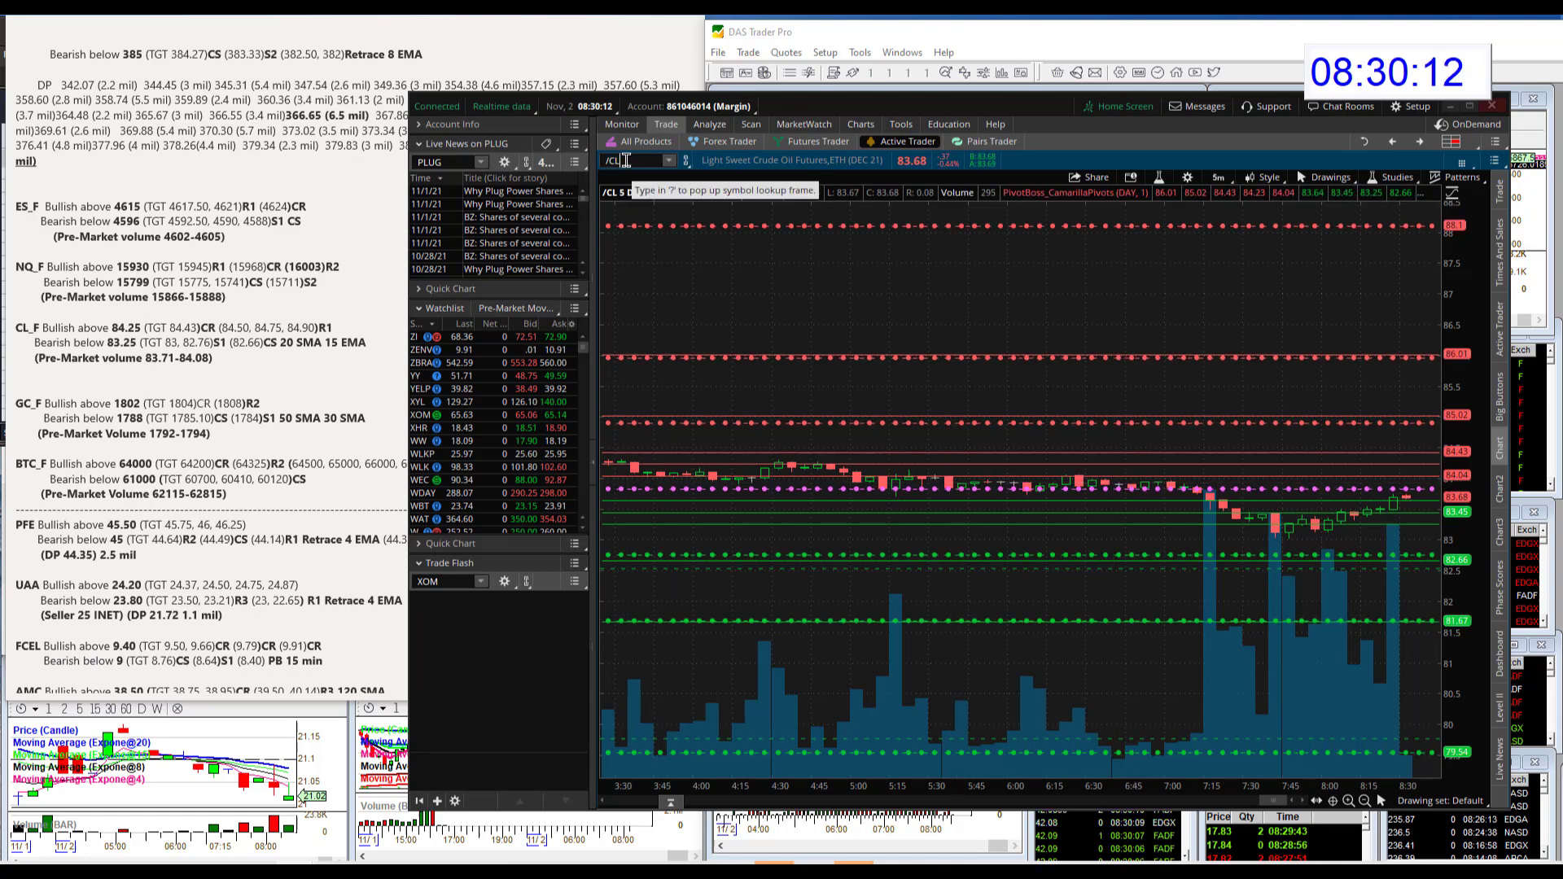
{"action": "type", "text": "/NO"}
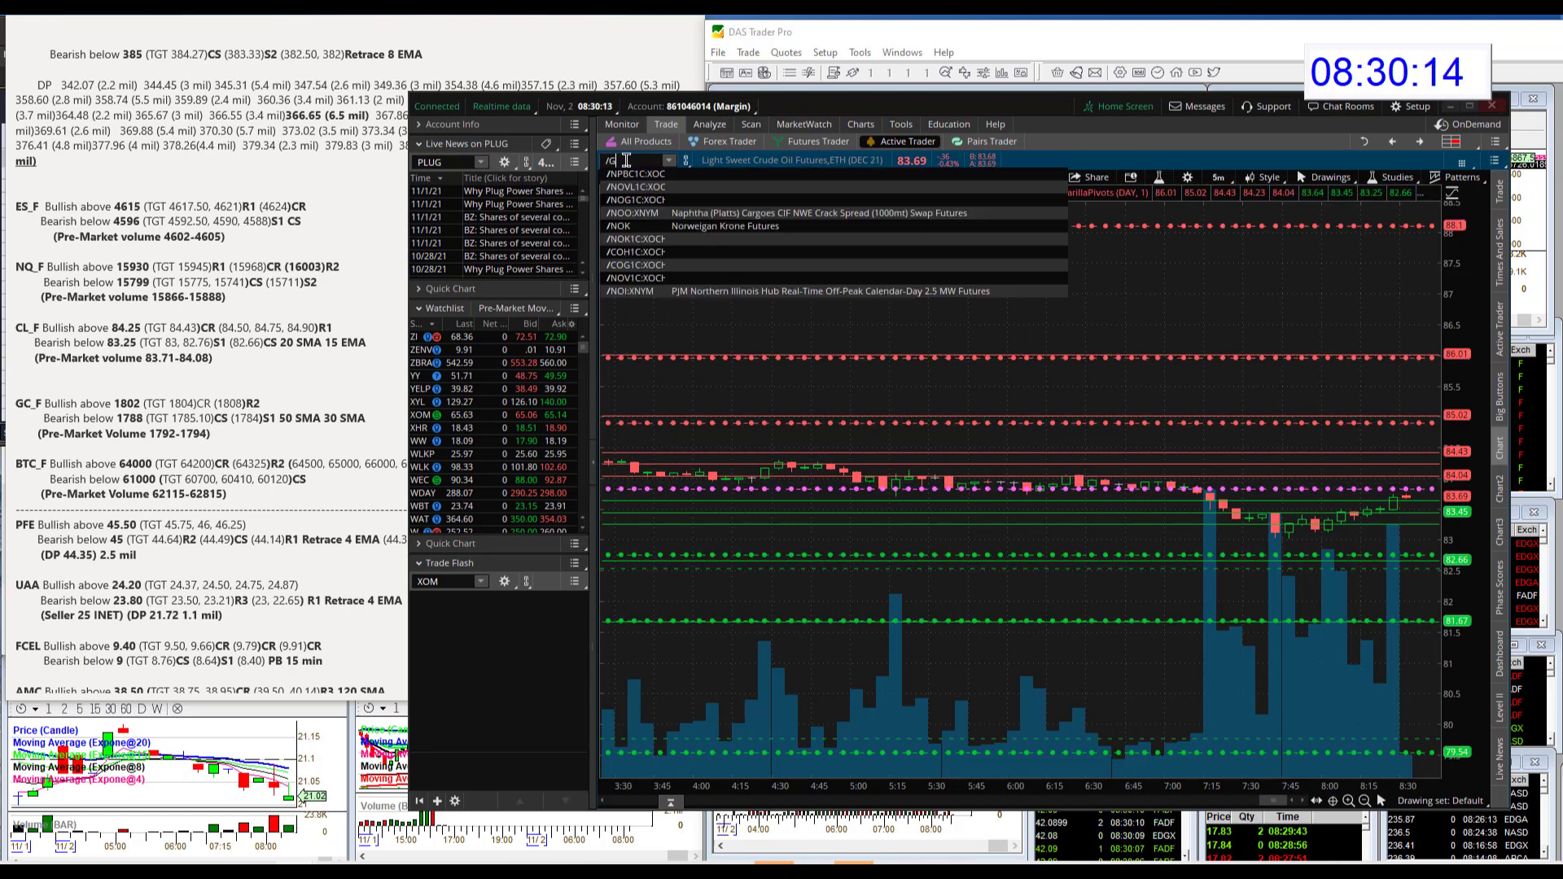
Load /GC gold futures, then /BTC Bitcoin futures, into the thinkorswim chart
{"action": "key", "text": "Return"}
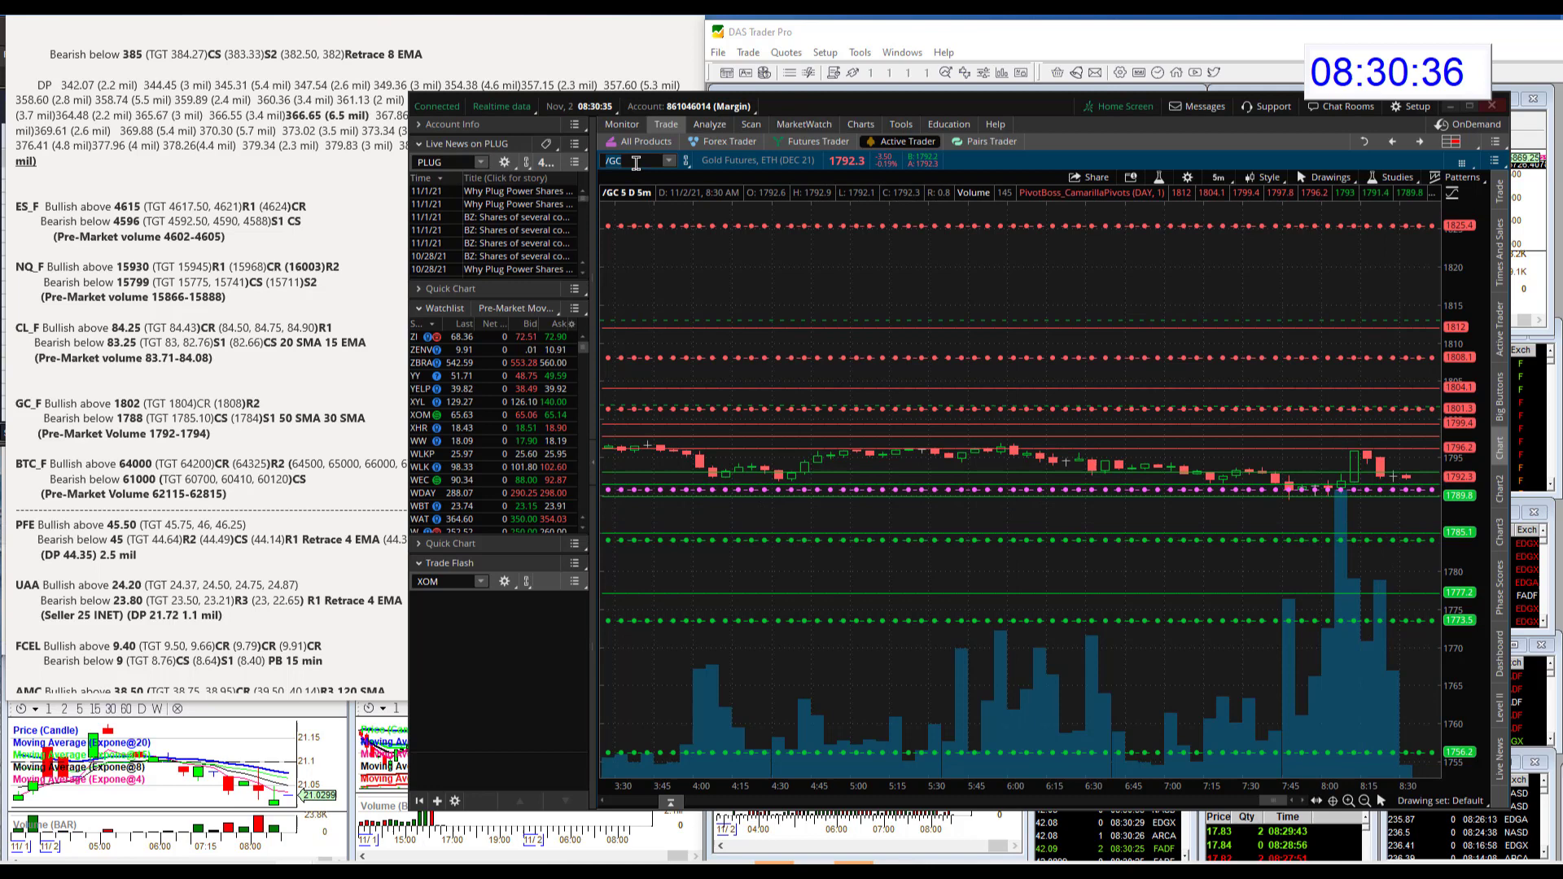
{"action": "key", "text": "BackSpace"}
{"action": "key", "text": "BackSpace"}
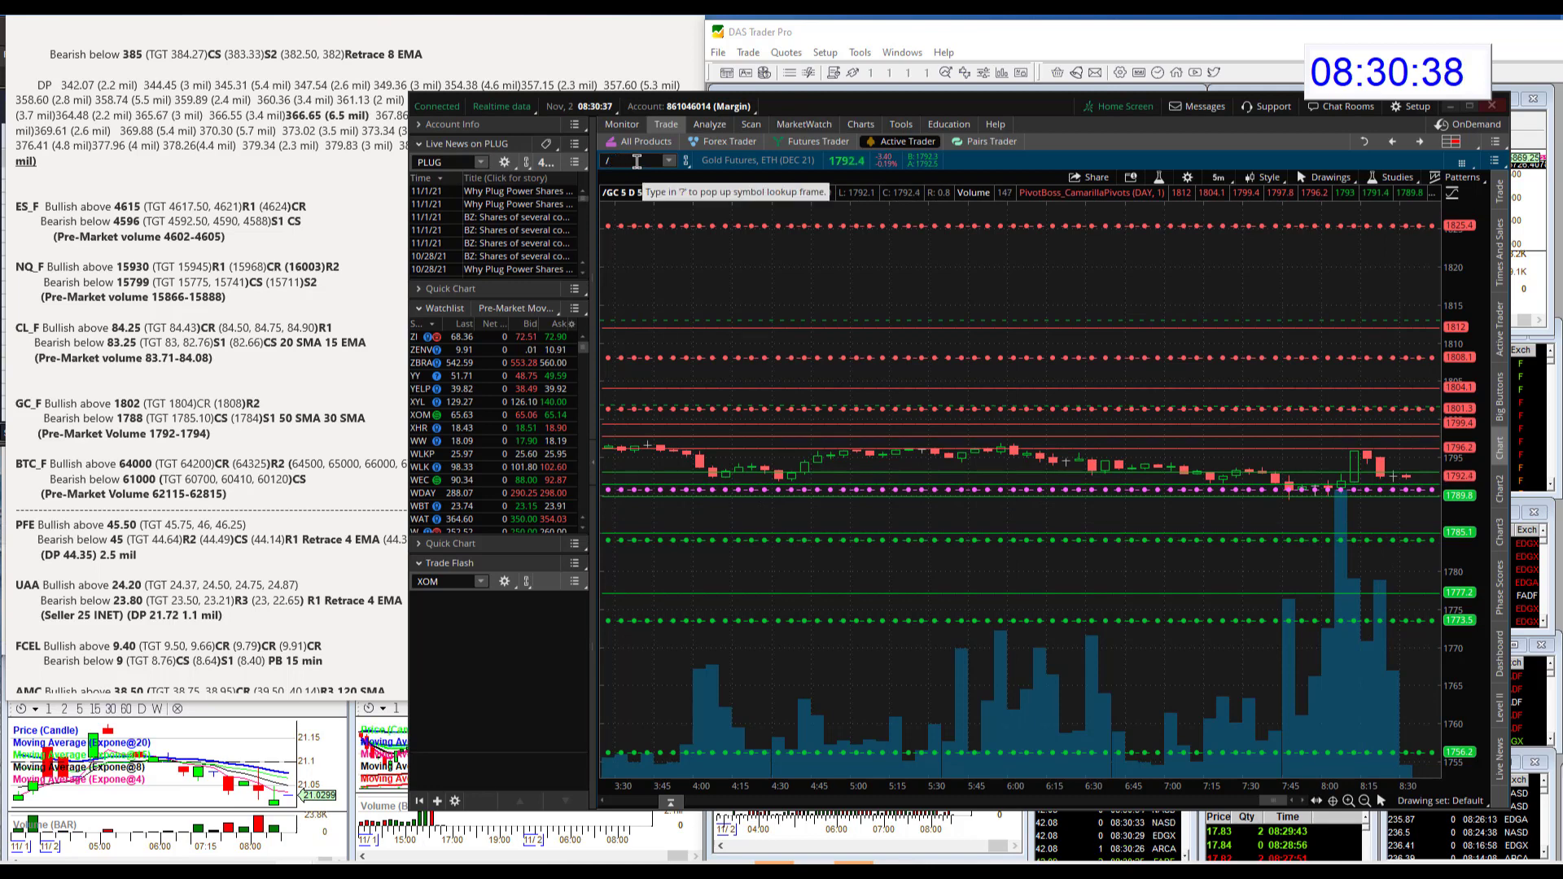
{"action": "type", "text": "BTC"}
{"action": "key", "text": "Return"}
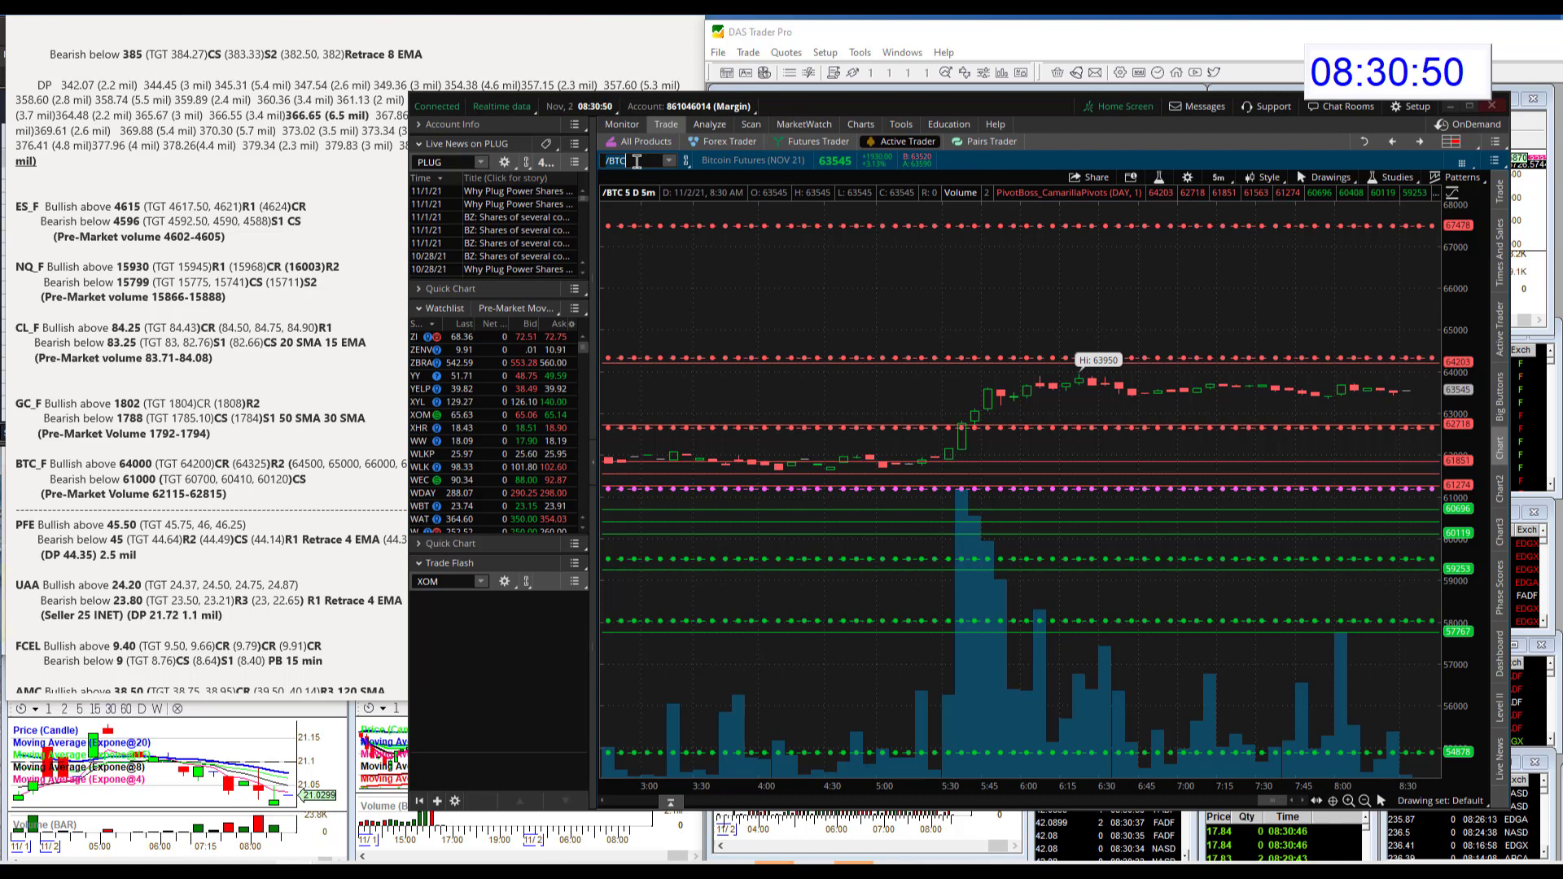
{"action": "key", "text": "alt+Tab"}
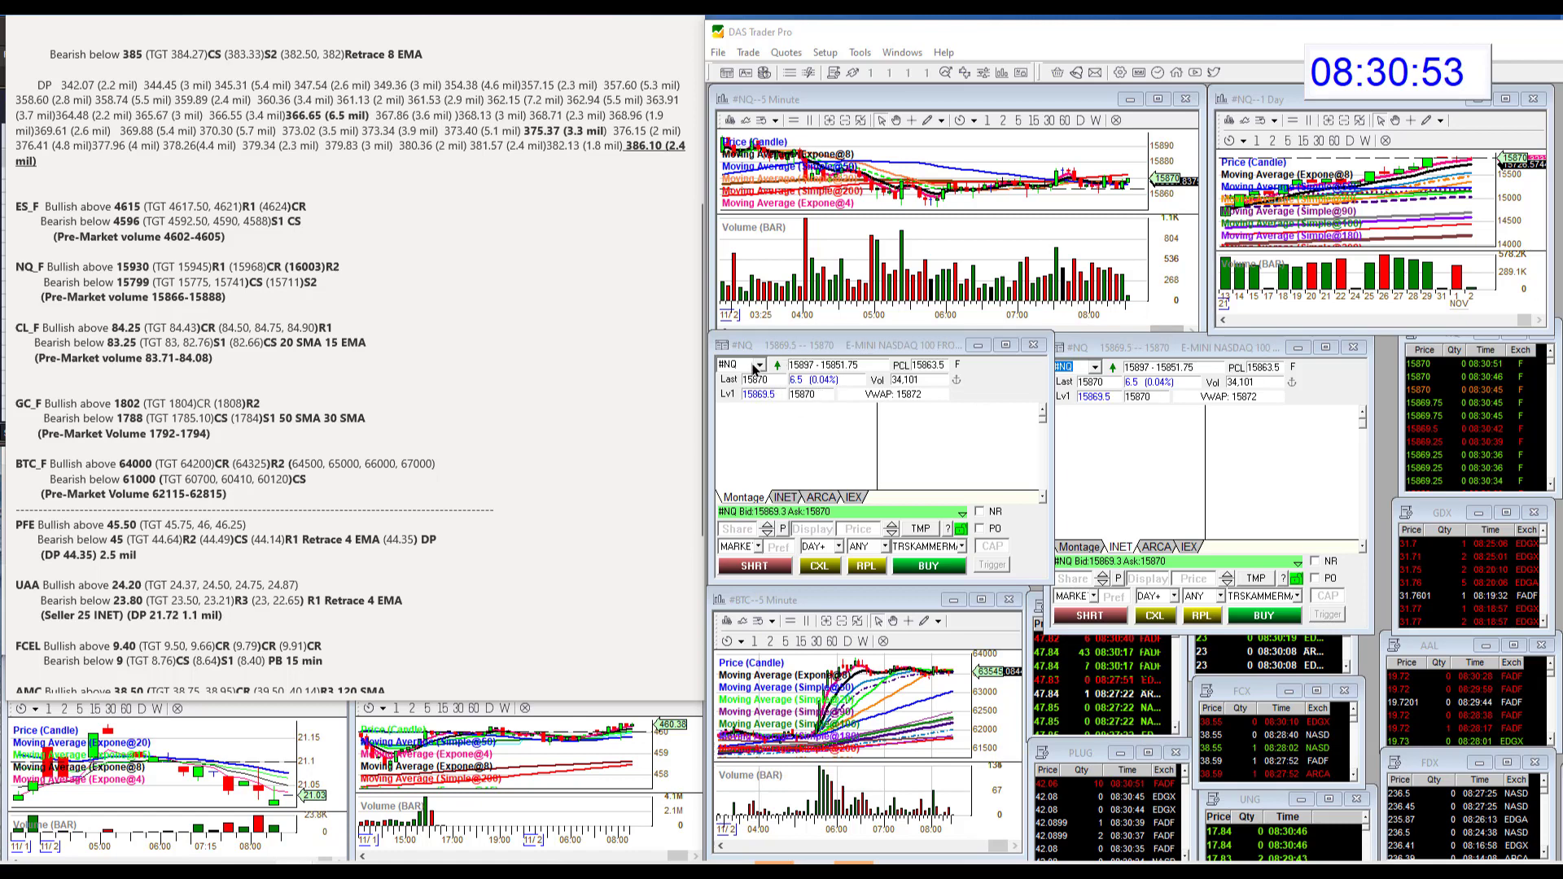
{"action": "left_click", "coordinate": [750, 366]}
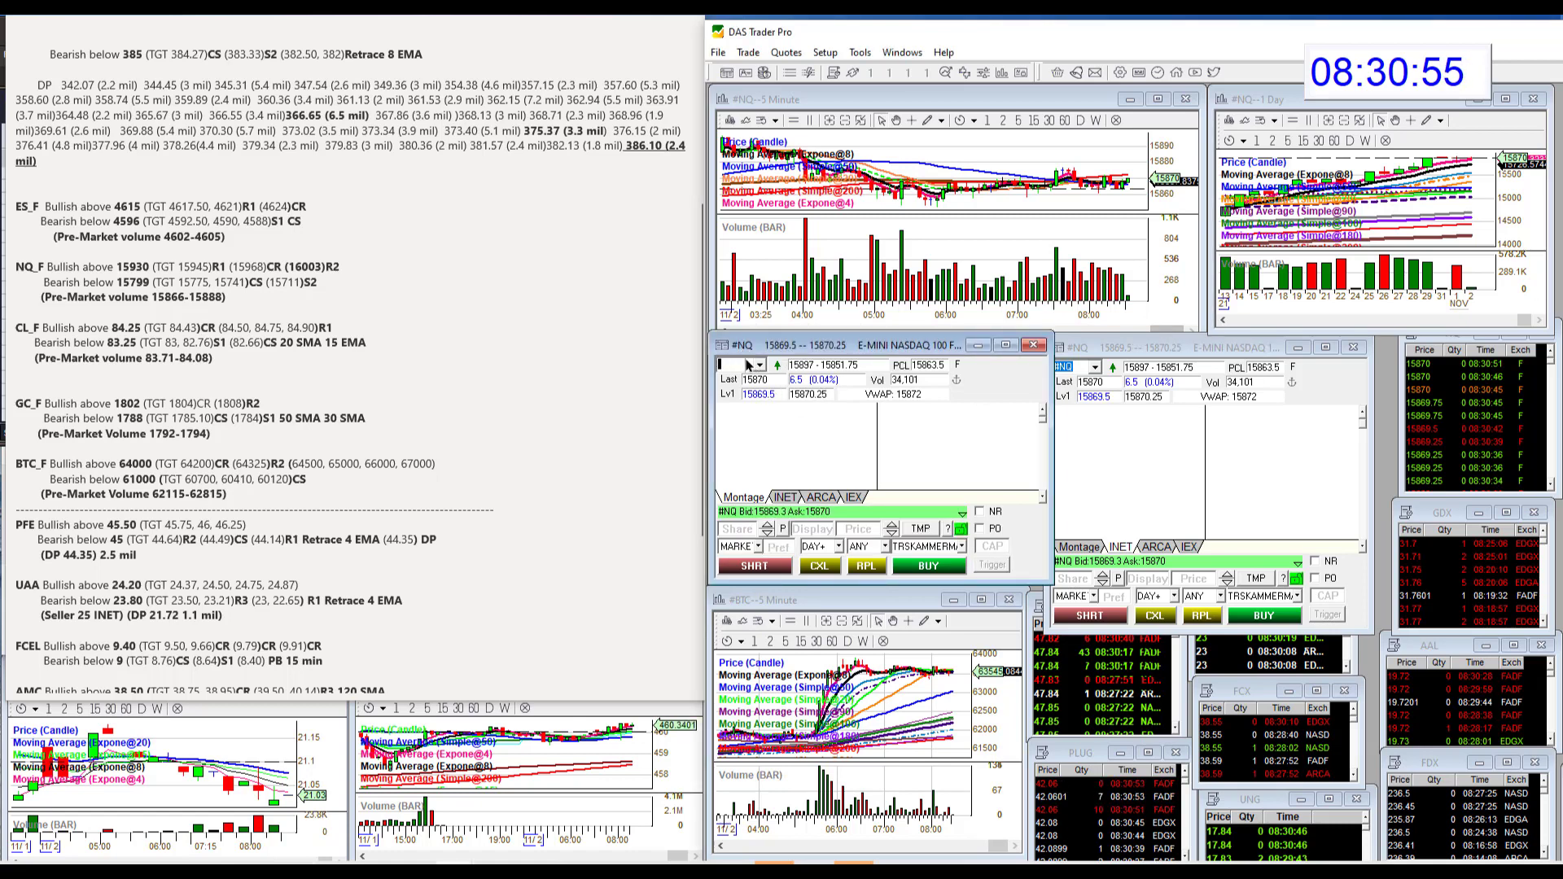
{"action": "type", "text": "FPFE"}
{"action": "key", "text": "Return"}
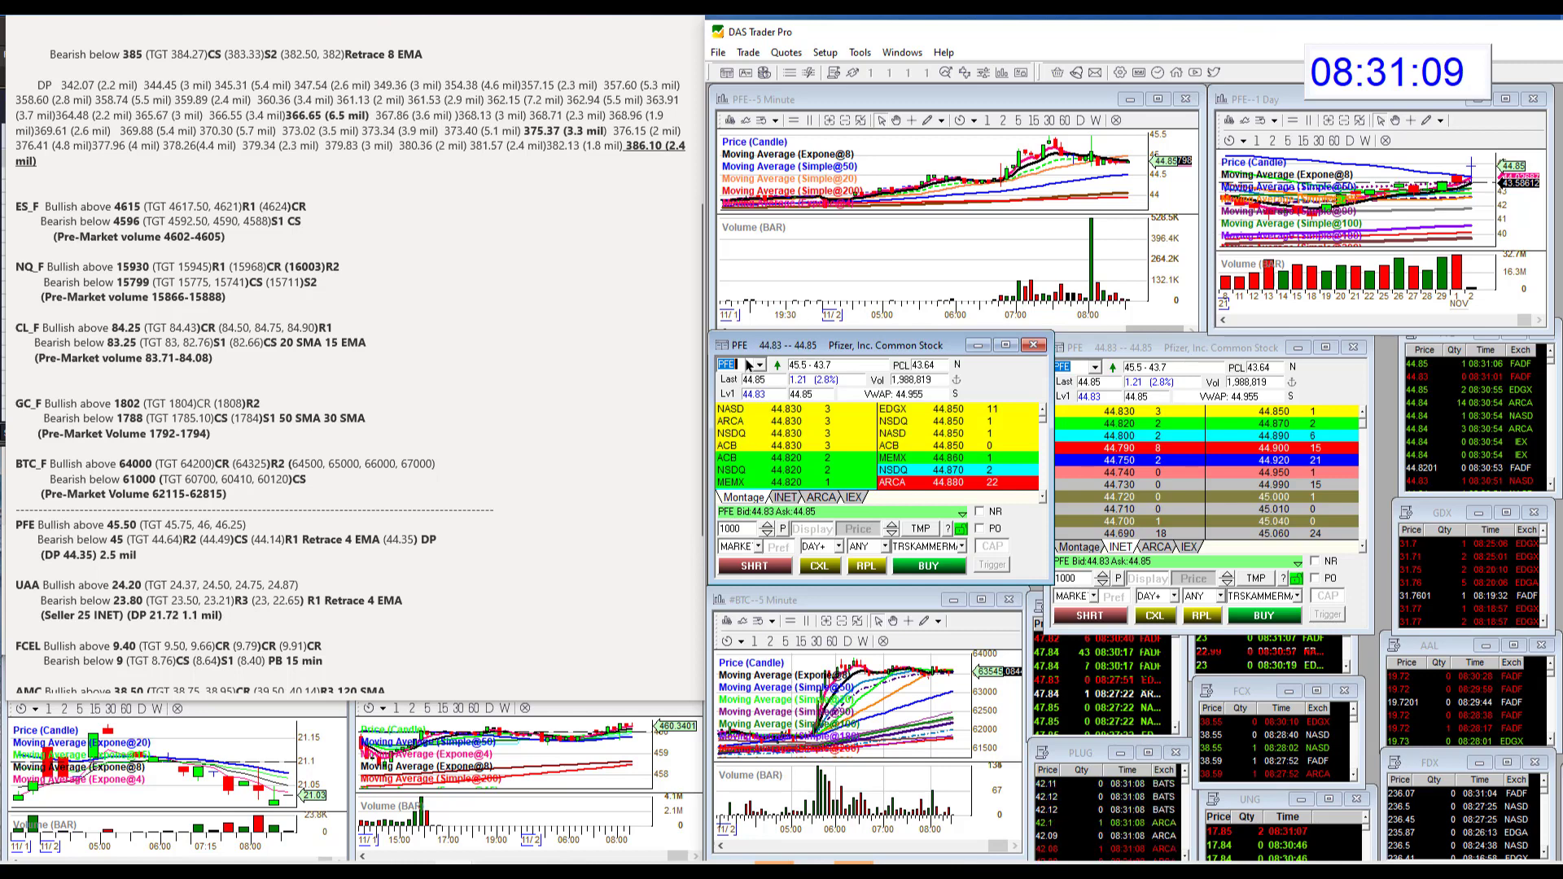
{"action": "left_click", "coordinate": [118, 555]}
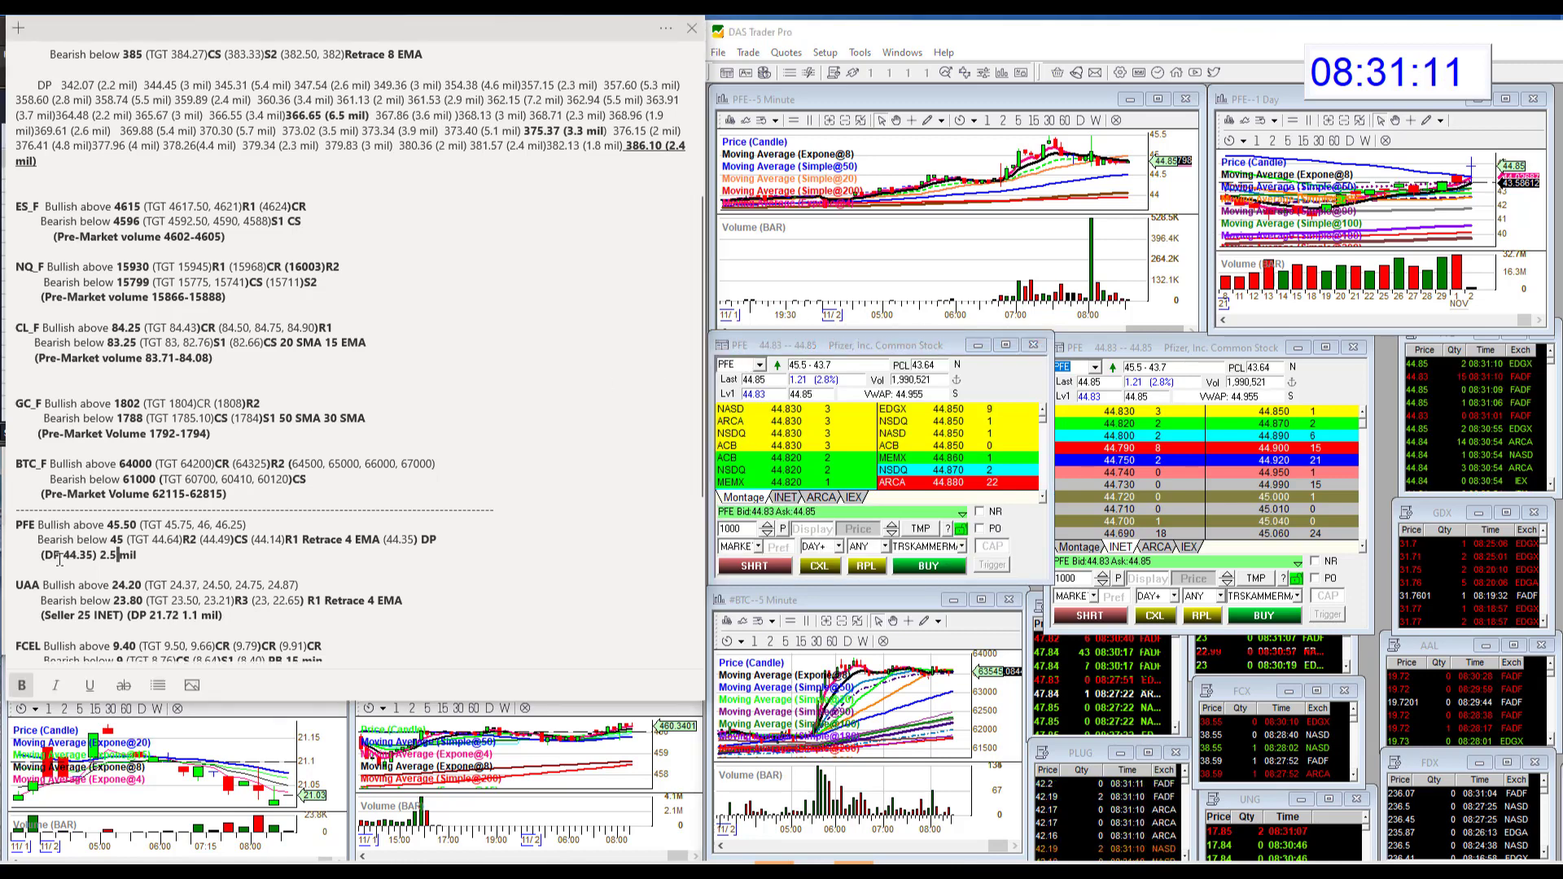
{"action": "left_click_drag", "start_coordinate": [55, 554], "coordinate": [108, 555]}
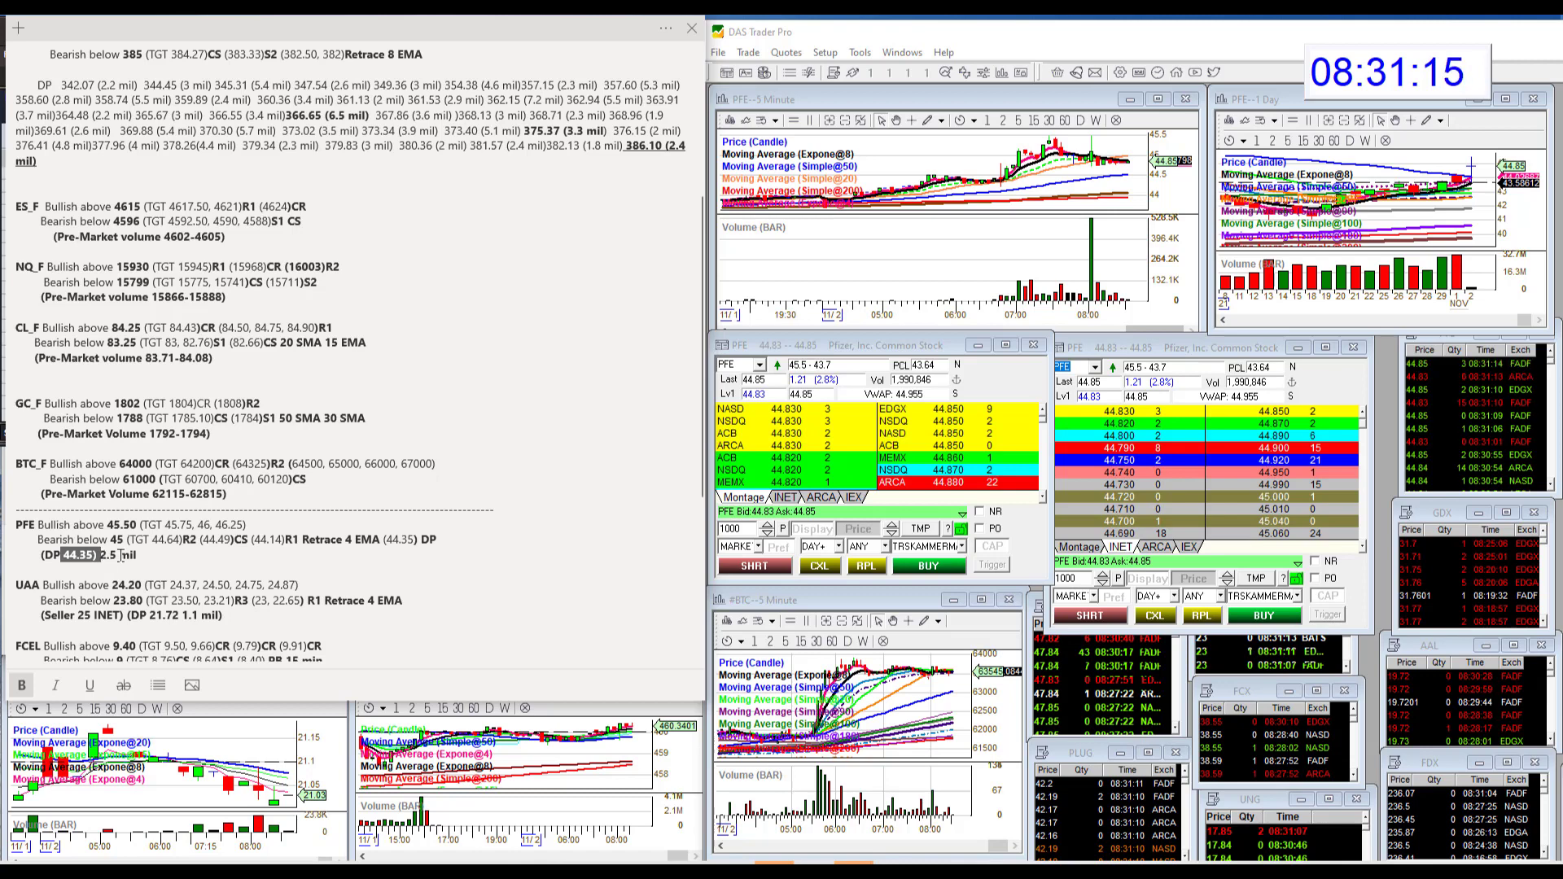
{"action": "left_click", "coordinate": [154, 551]}
{"action": "double_click", "coordinate": [82, 554]}
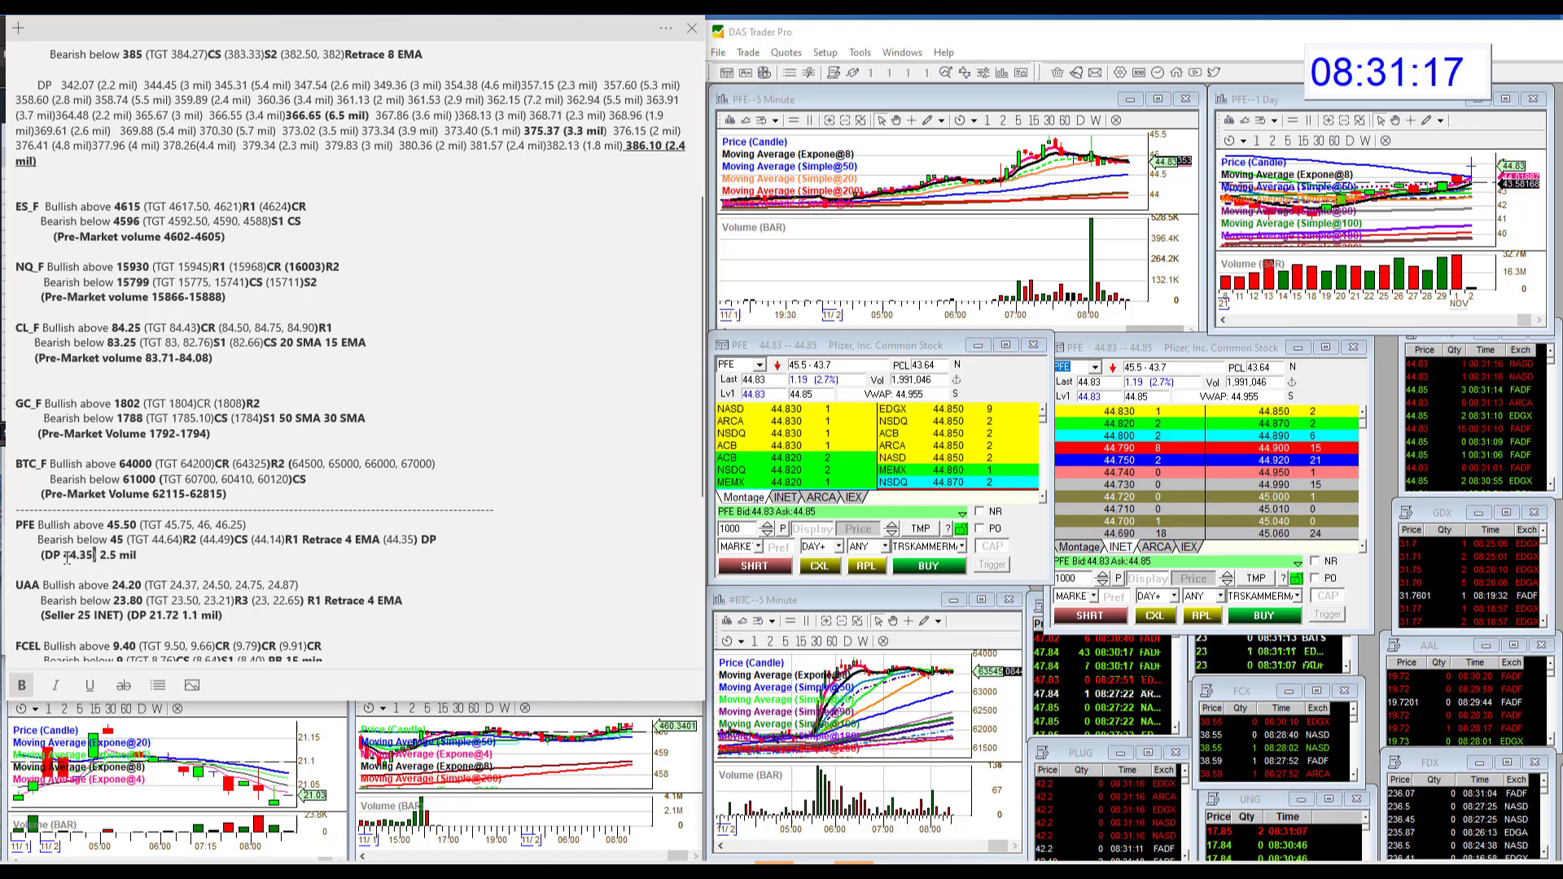
{"action": "left_click_drag", "start_coordinate": [64, 559], "coordinate": [142, 553]}
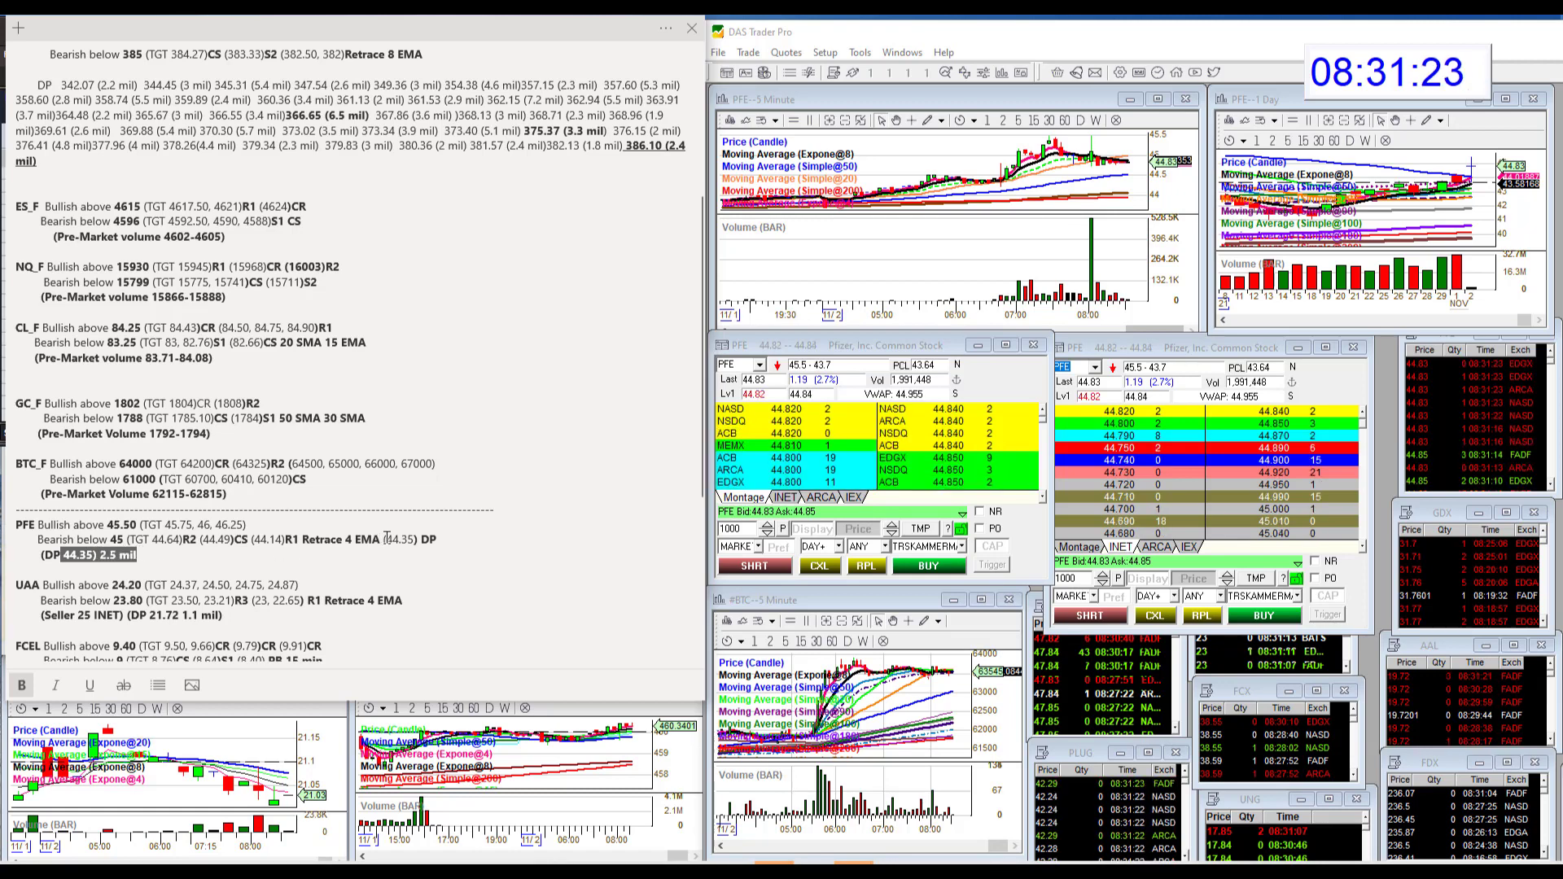
{"action": "left_click_drag", "start_coordinate": [383, 539], "coordinate": [435, 539]}
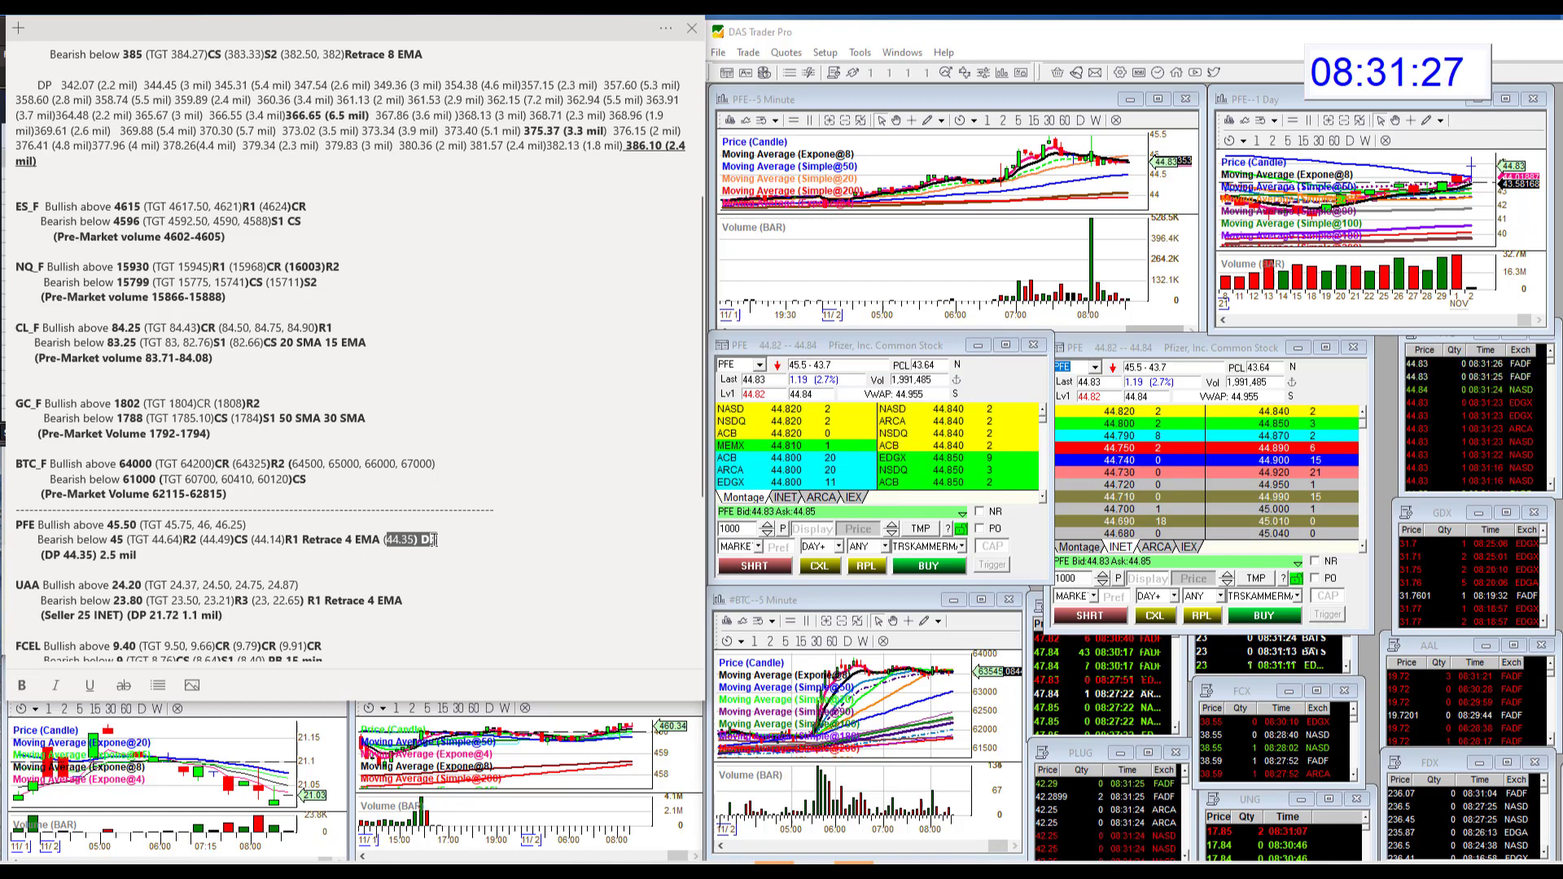
{"action": "left_click", "coordinate": [739, 367]}
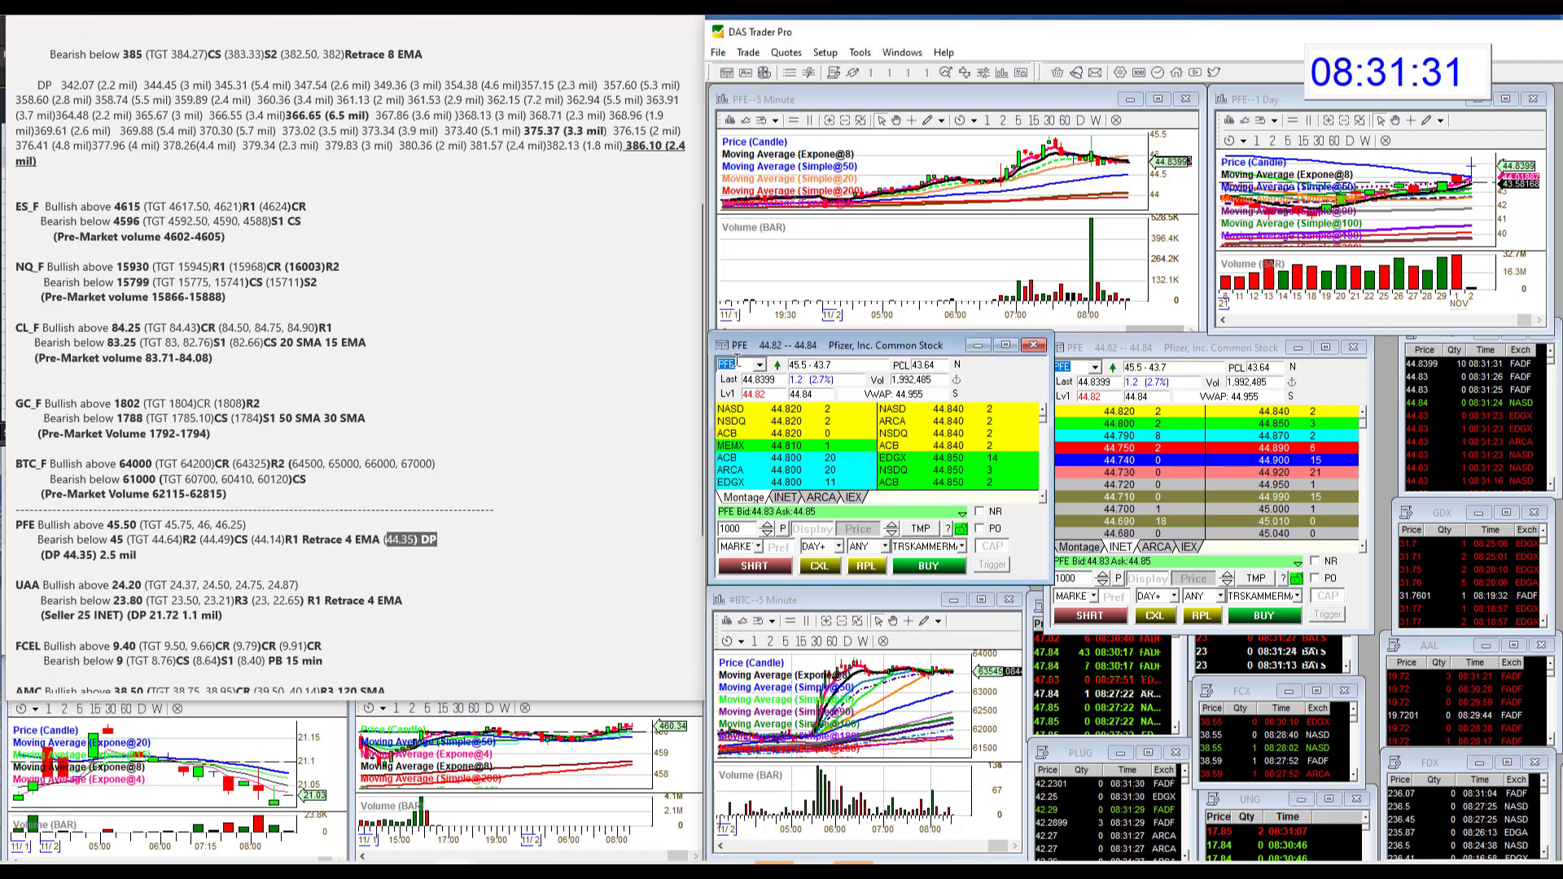
{"action": "type", "text": "UAA"}
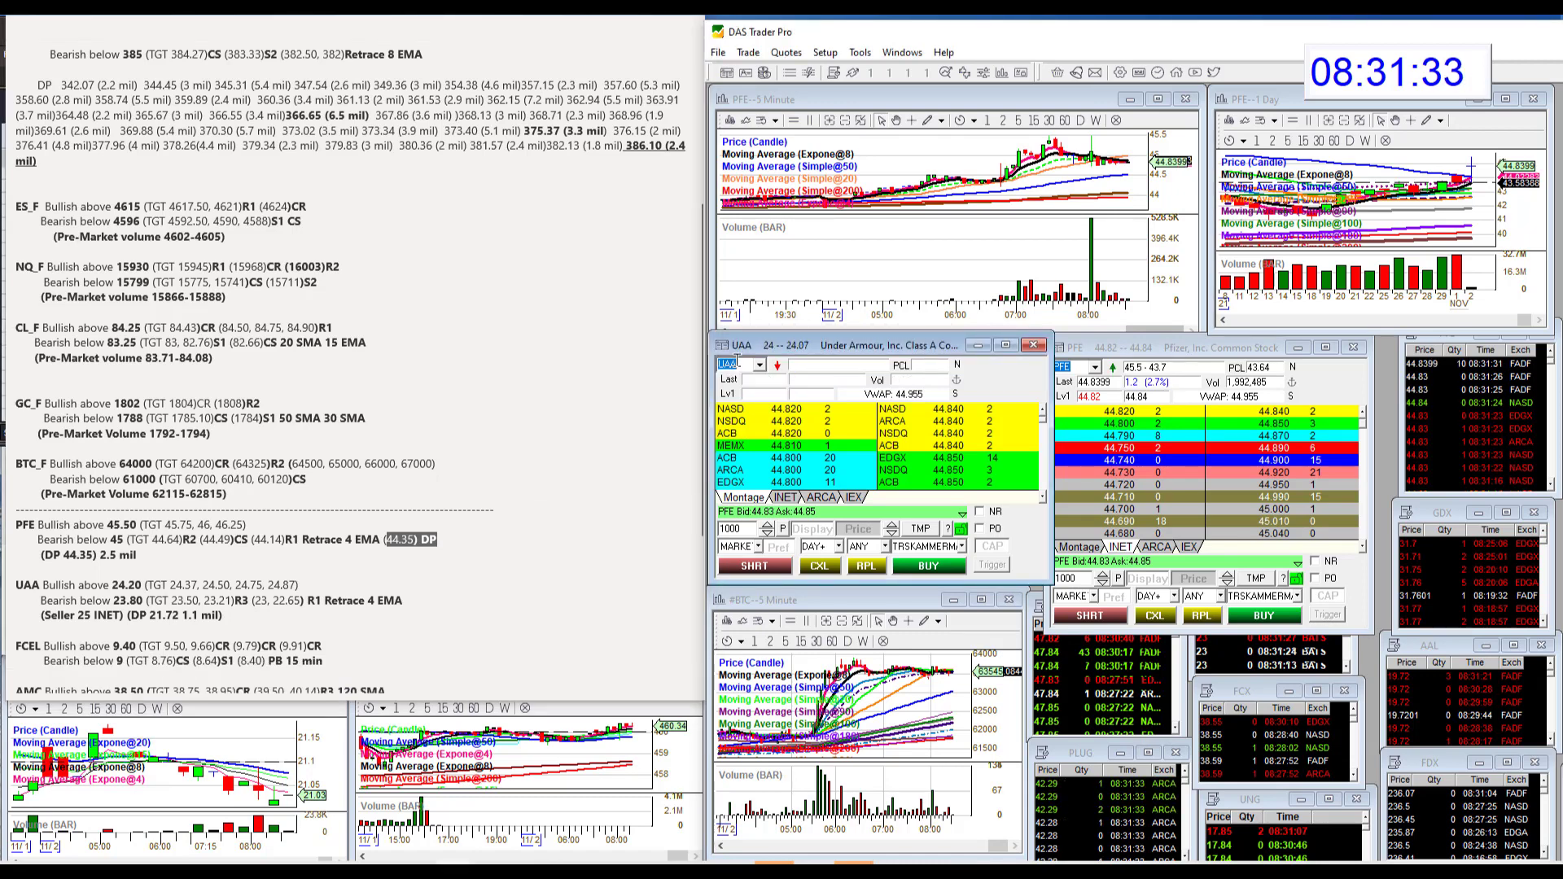
Enter UAA in the montage symbol field to load Under Armour
{"action": "key", "text": "Return"}
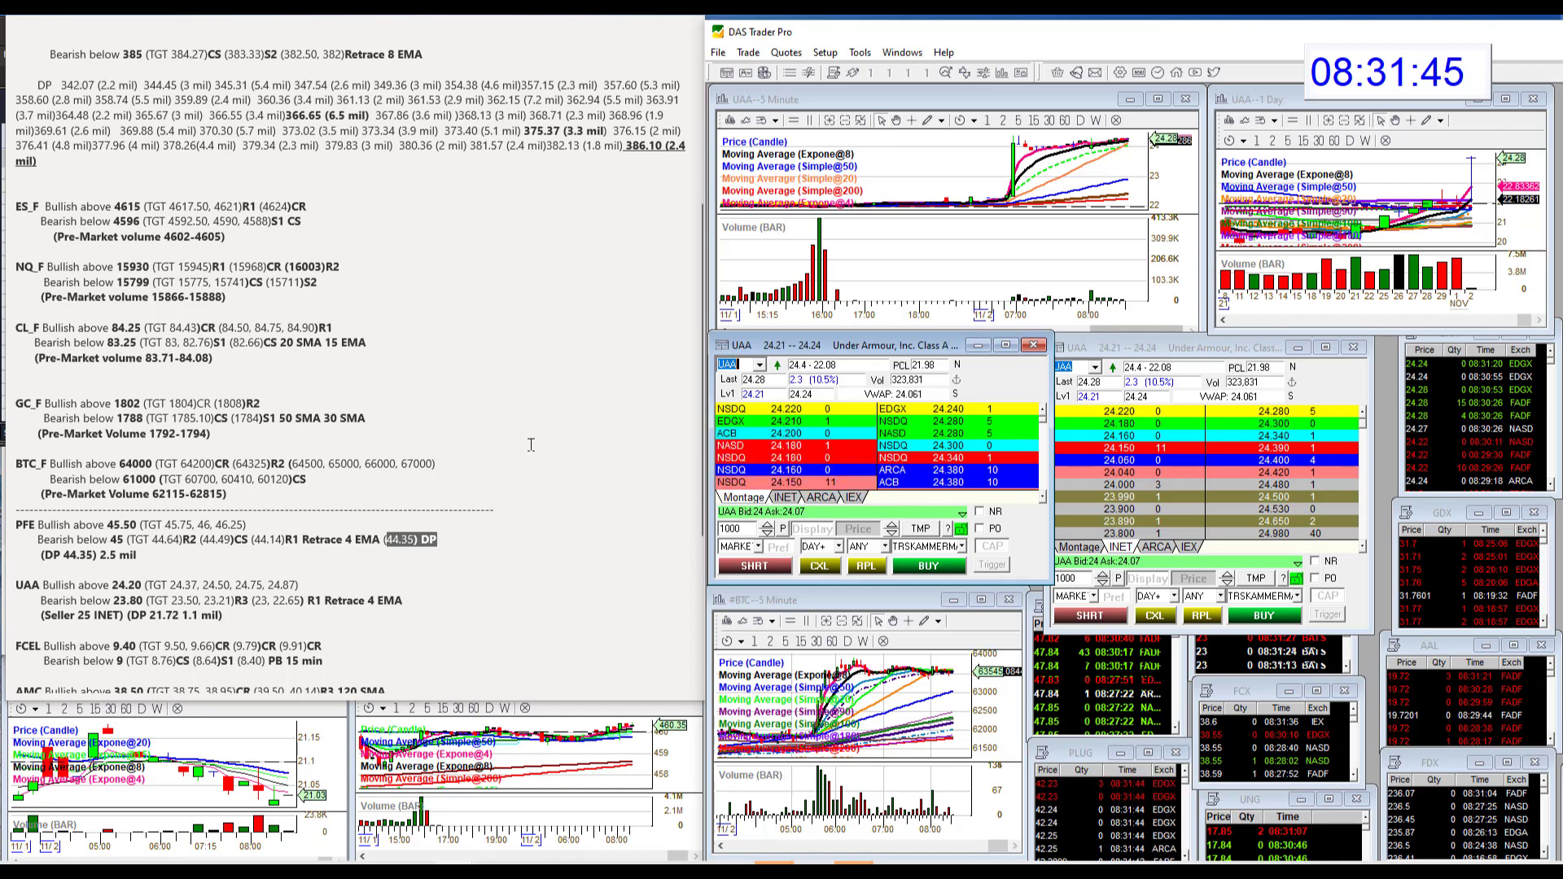
{"action": "scroll", "coordinate": [517, 372], "scroll_direction": "down", "scroll_amount": 5}
{"action": "type", "text": "FC"}
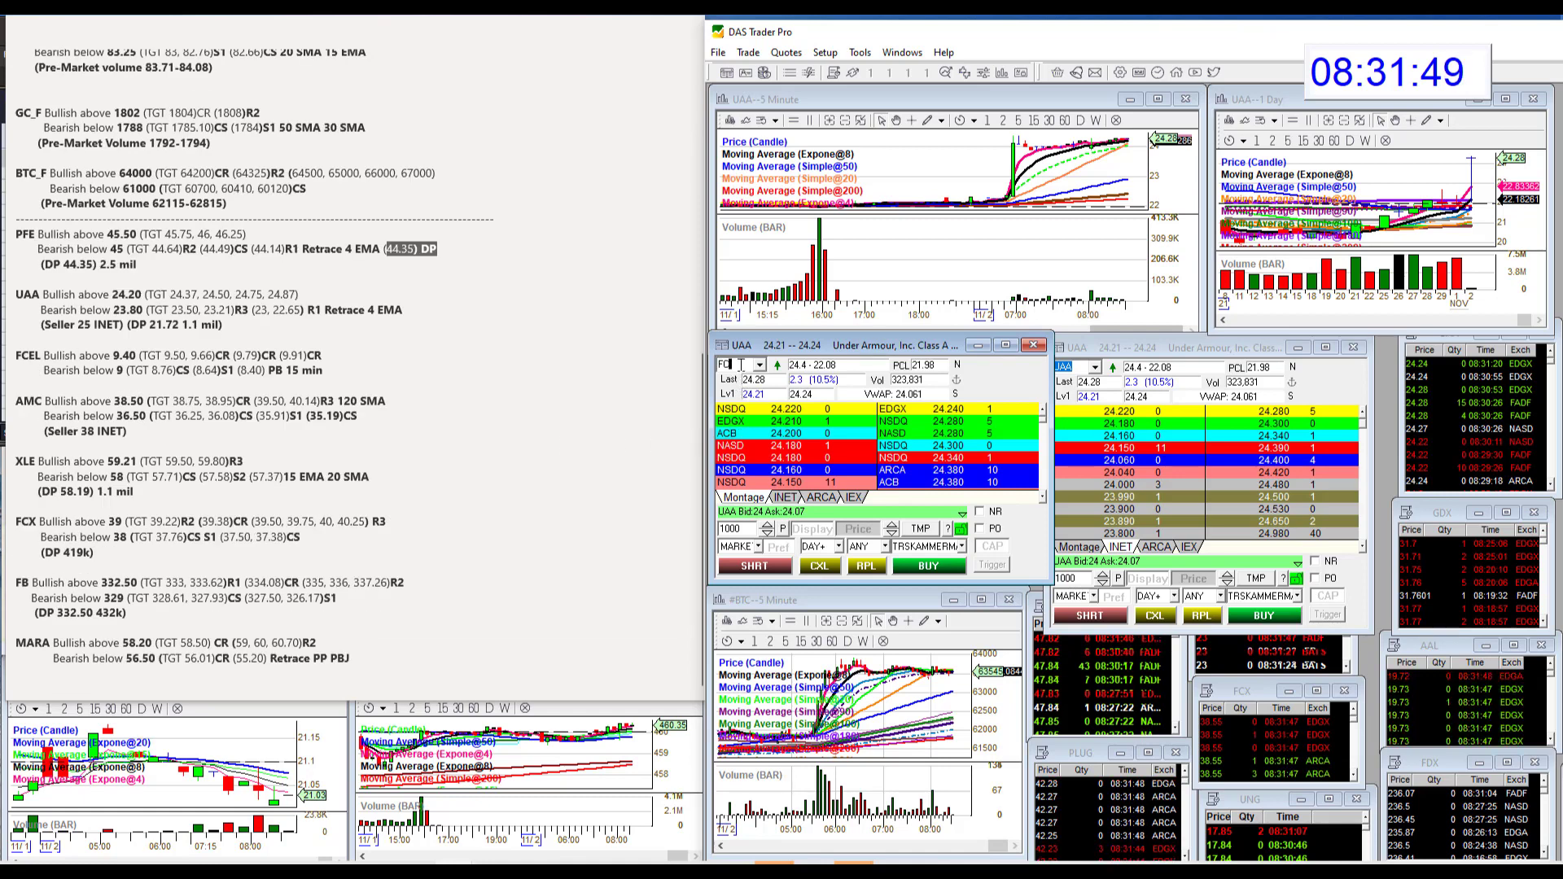
{"action": "type", "text": "EL"}
Load FCEL, stretch its daily chart taller, then restore it to size
{"action": "key", "text": "Return"}
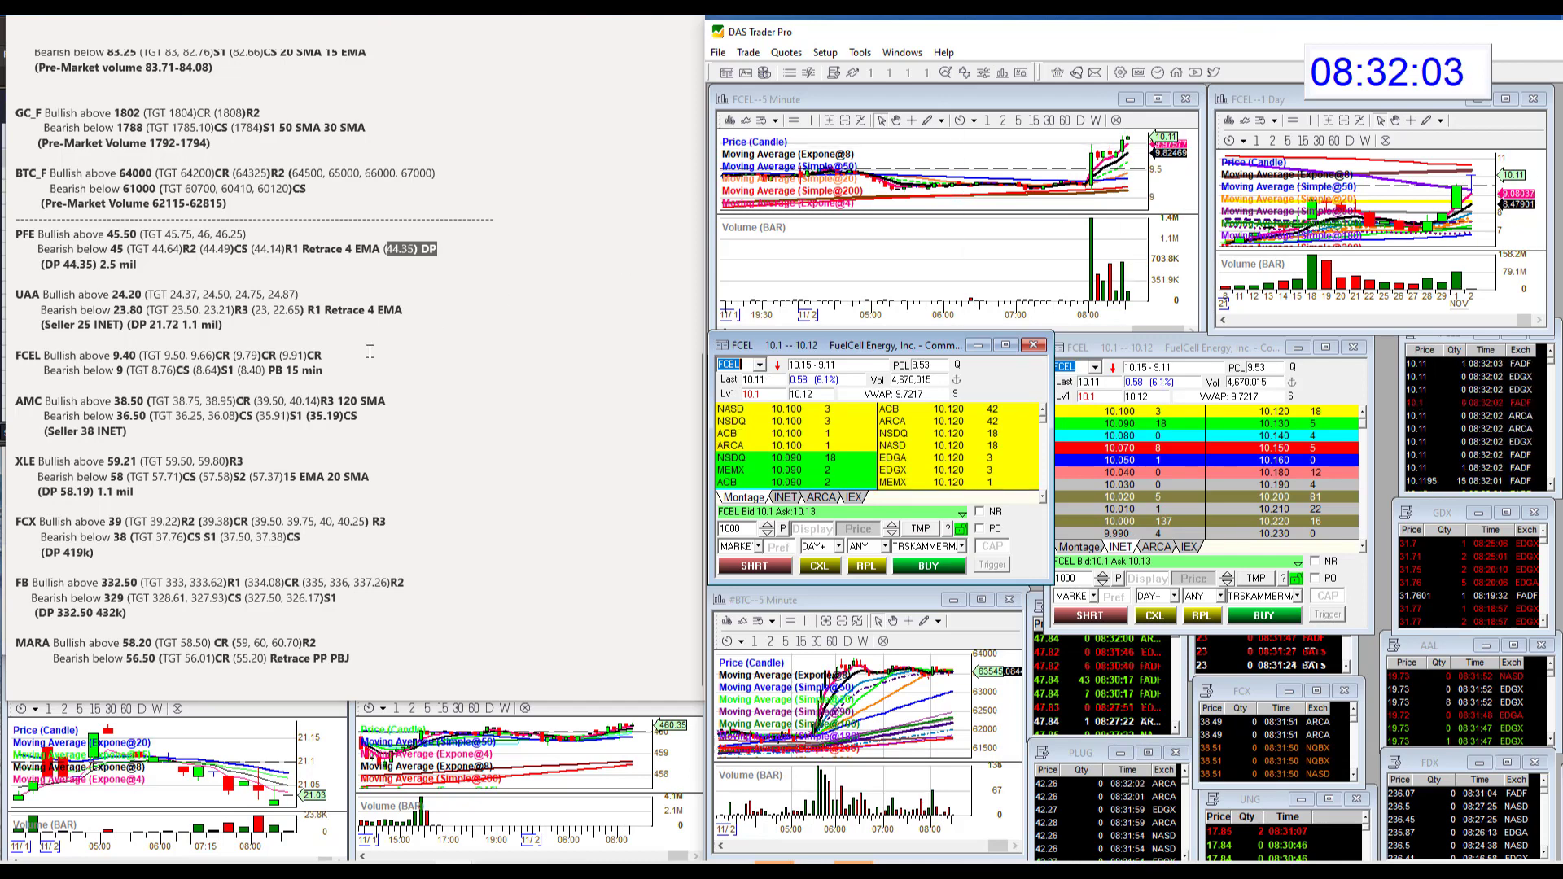
{"action": "left_click", "coordinate": [210, 462]}
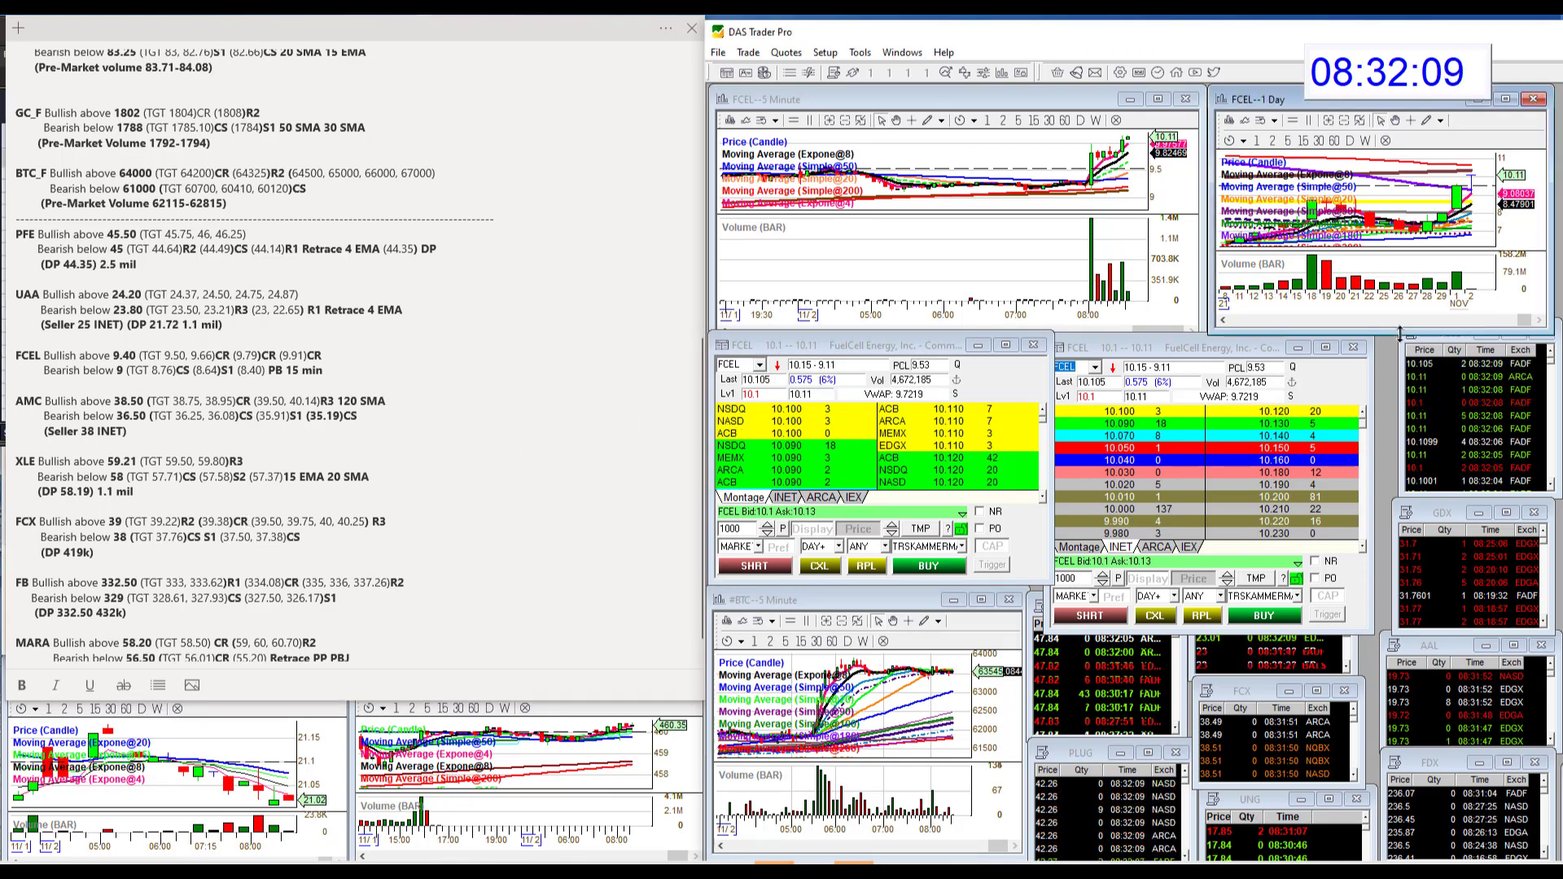
{"action": "left_click_drag", "start_coordinate": [1401, 334], "coordinate": [1226, 610]}
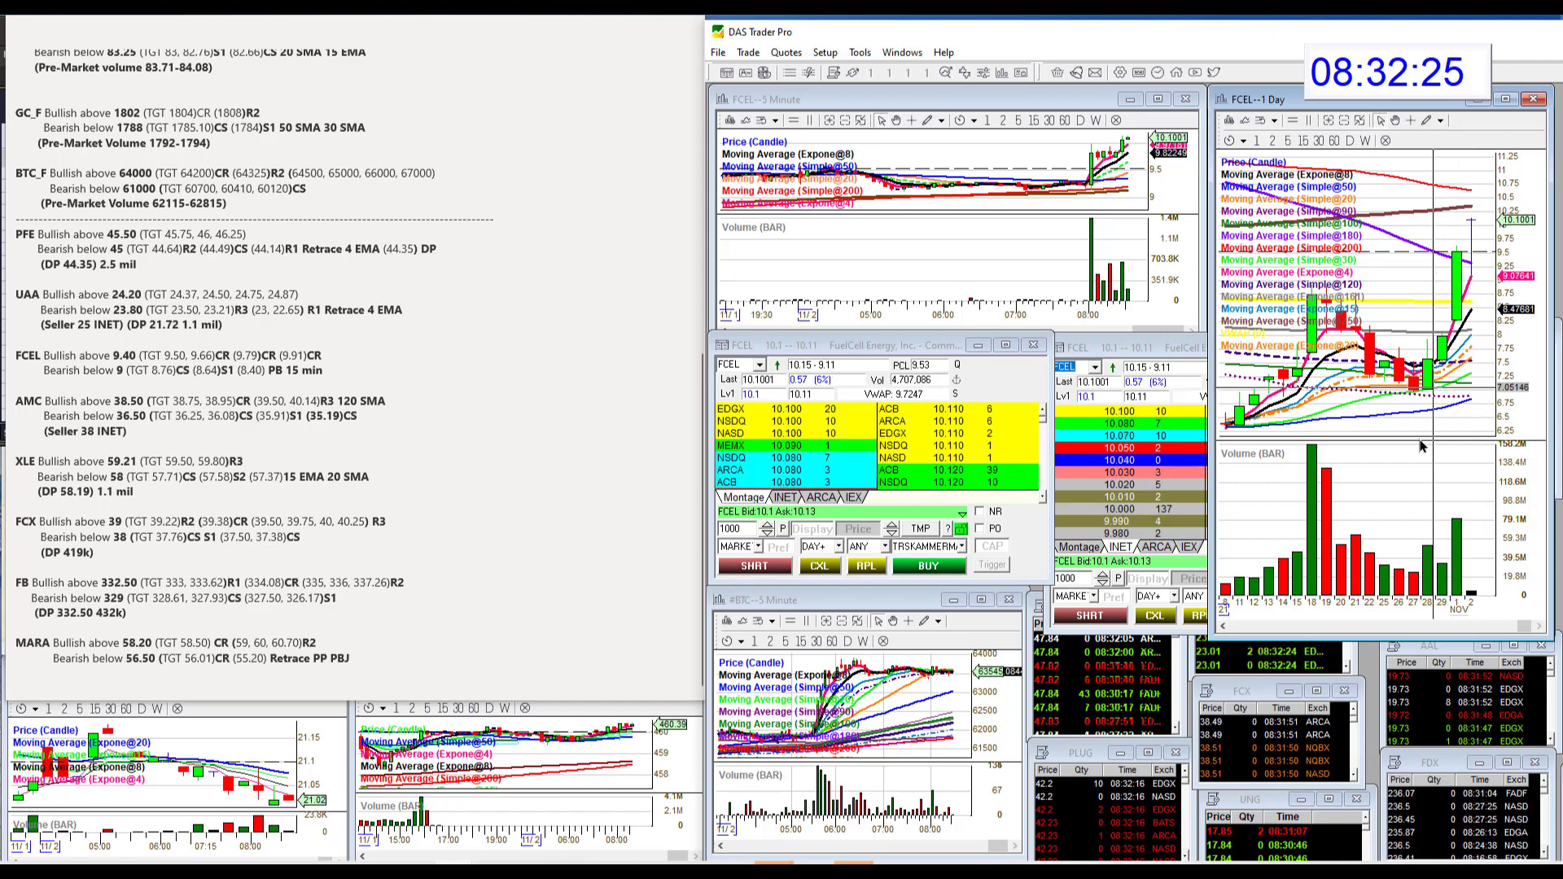
{"action": "left_click_drag", "start_coordinate": [1365, 631], "coordinate": [1414, 348]}
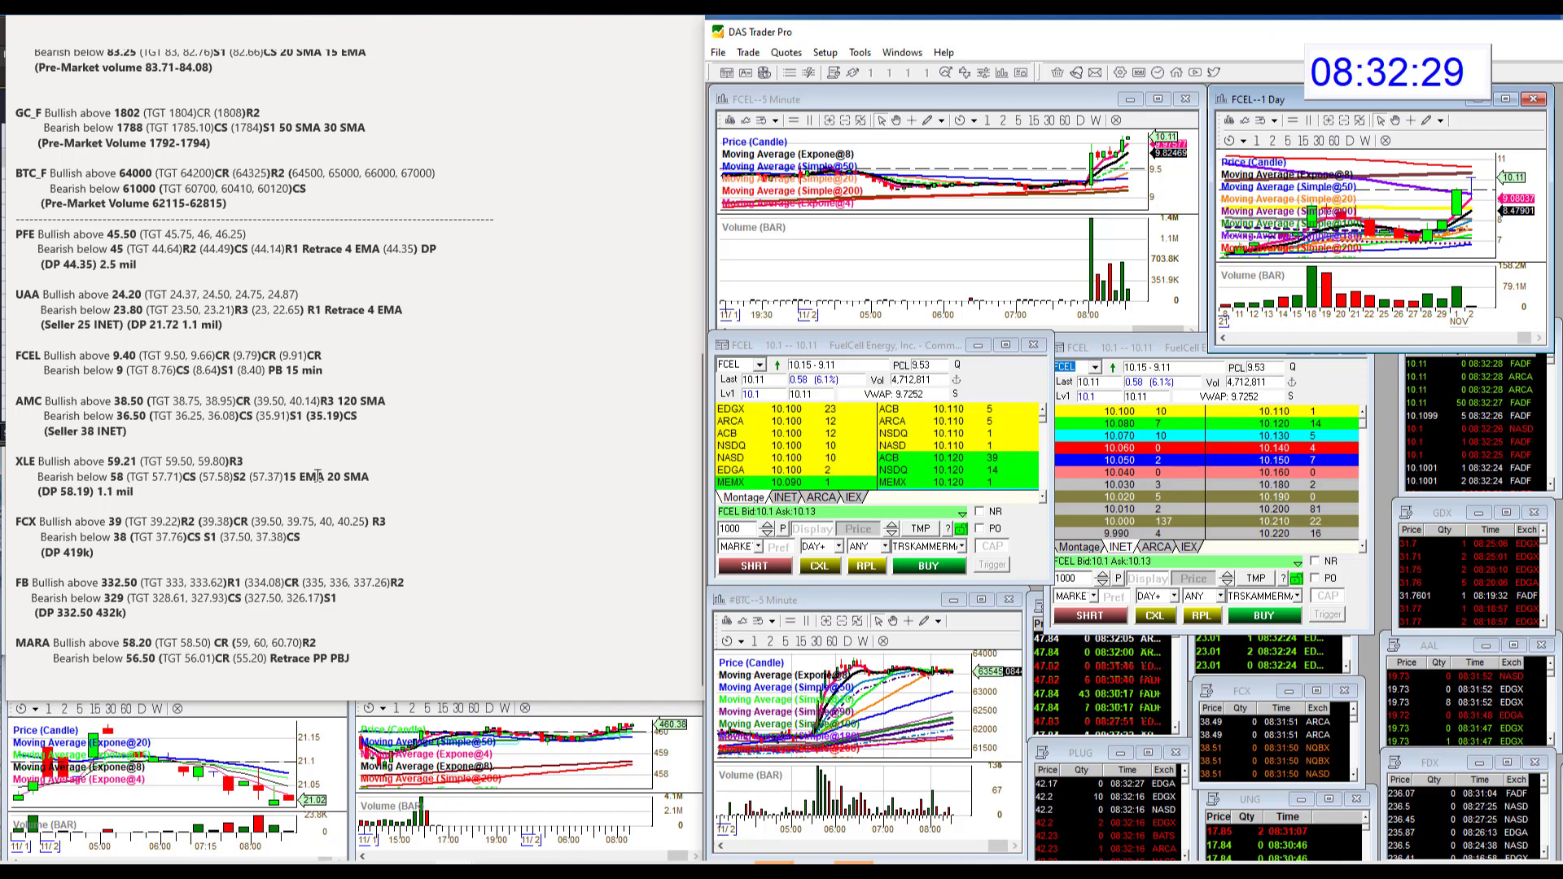
{"action": "left_click", "coordinate": [742, 364]}
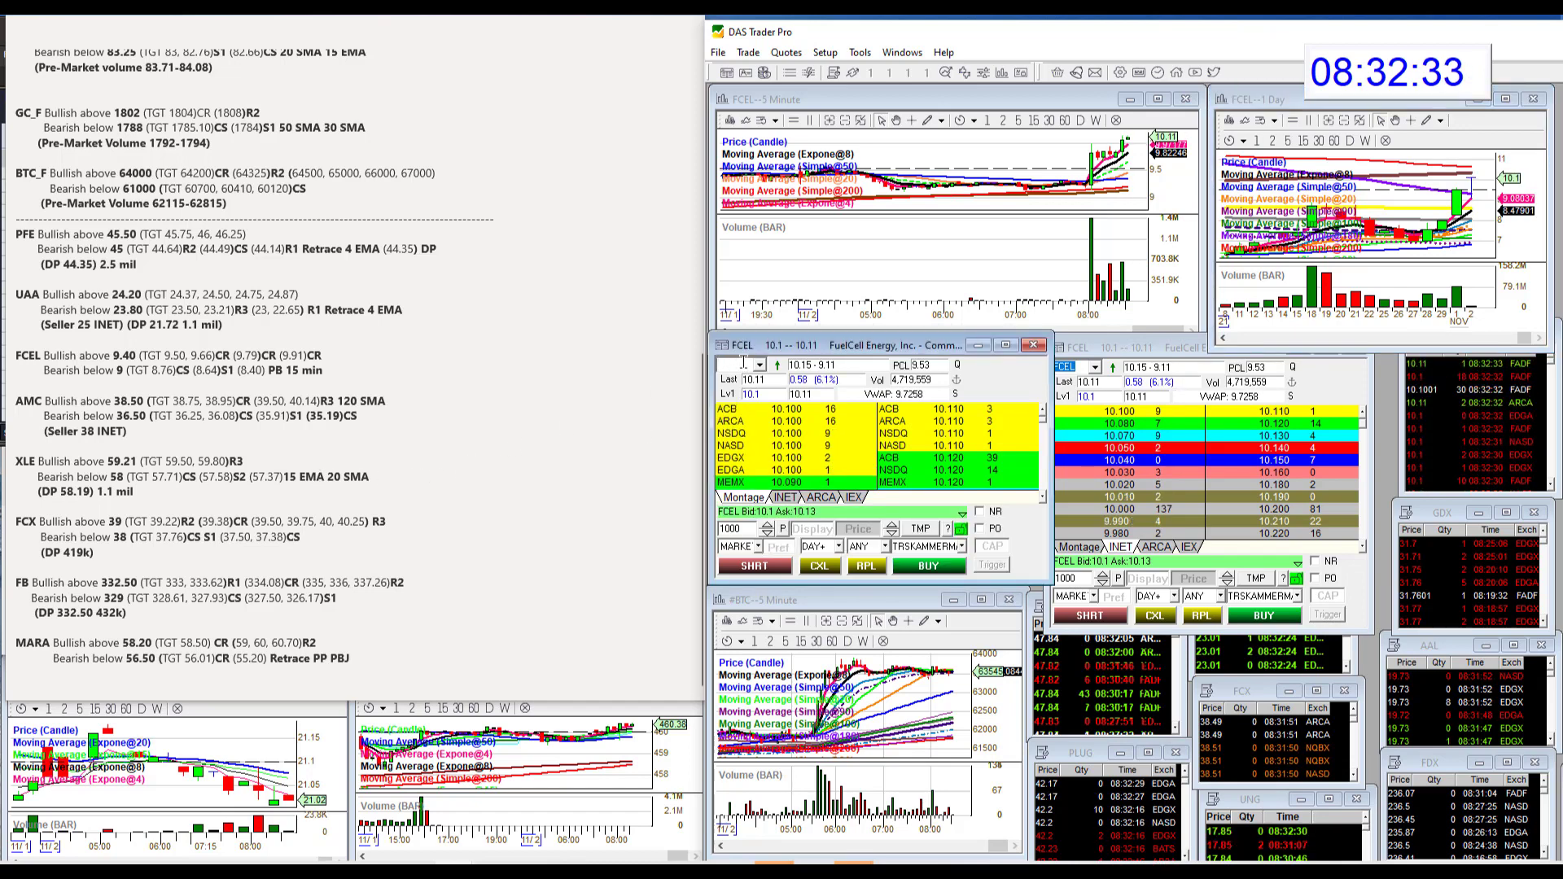
{"action": "type", "text": "AMC"}
Load AMC and drag its 1 Day chart's bottom border down to enlarge it
{"action": "key", "text": "Return"}
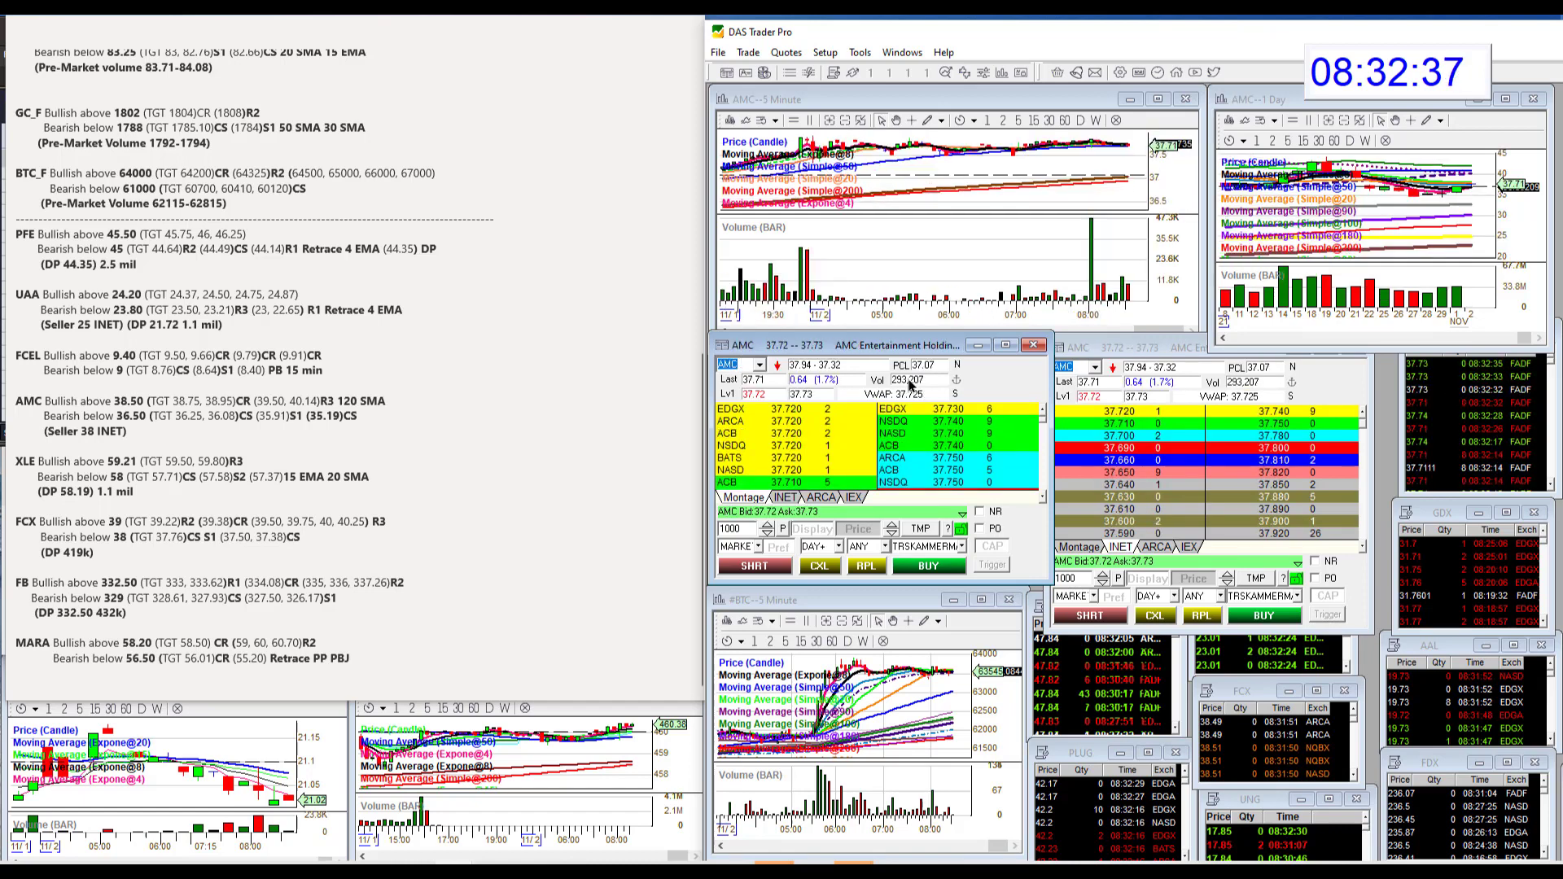
{"action": "left_click", "coordinate": [1252, 348]}
{"action": "left_click_drag", "start_coordinate": [1252, 348], "coordinate": [1252, 611]}
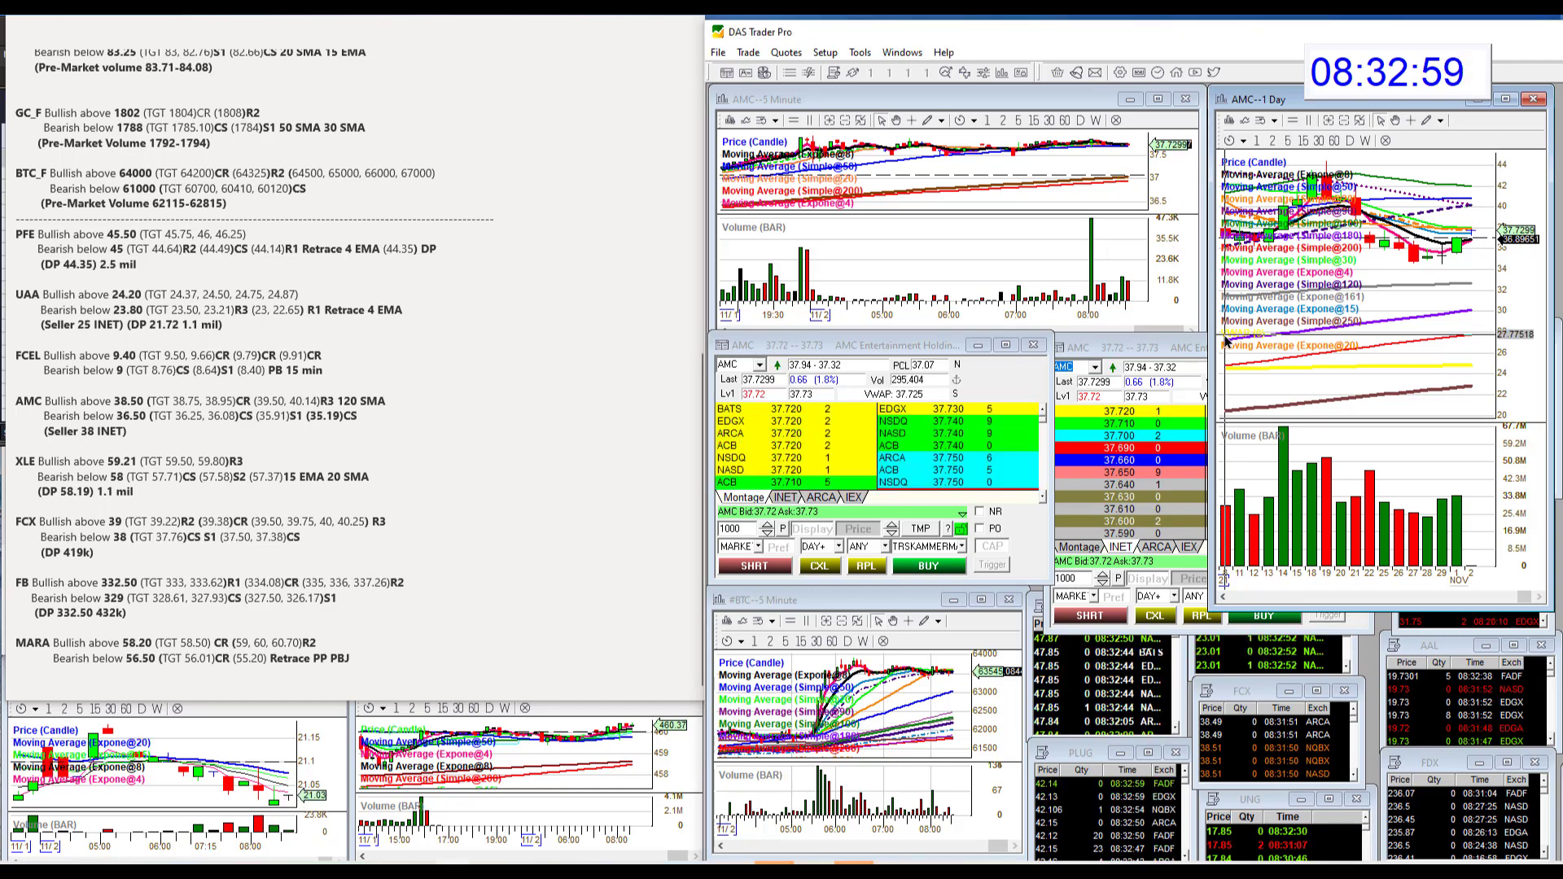
{"action": "left_click", "coordinate": [757, 371]}
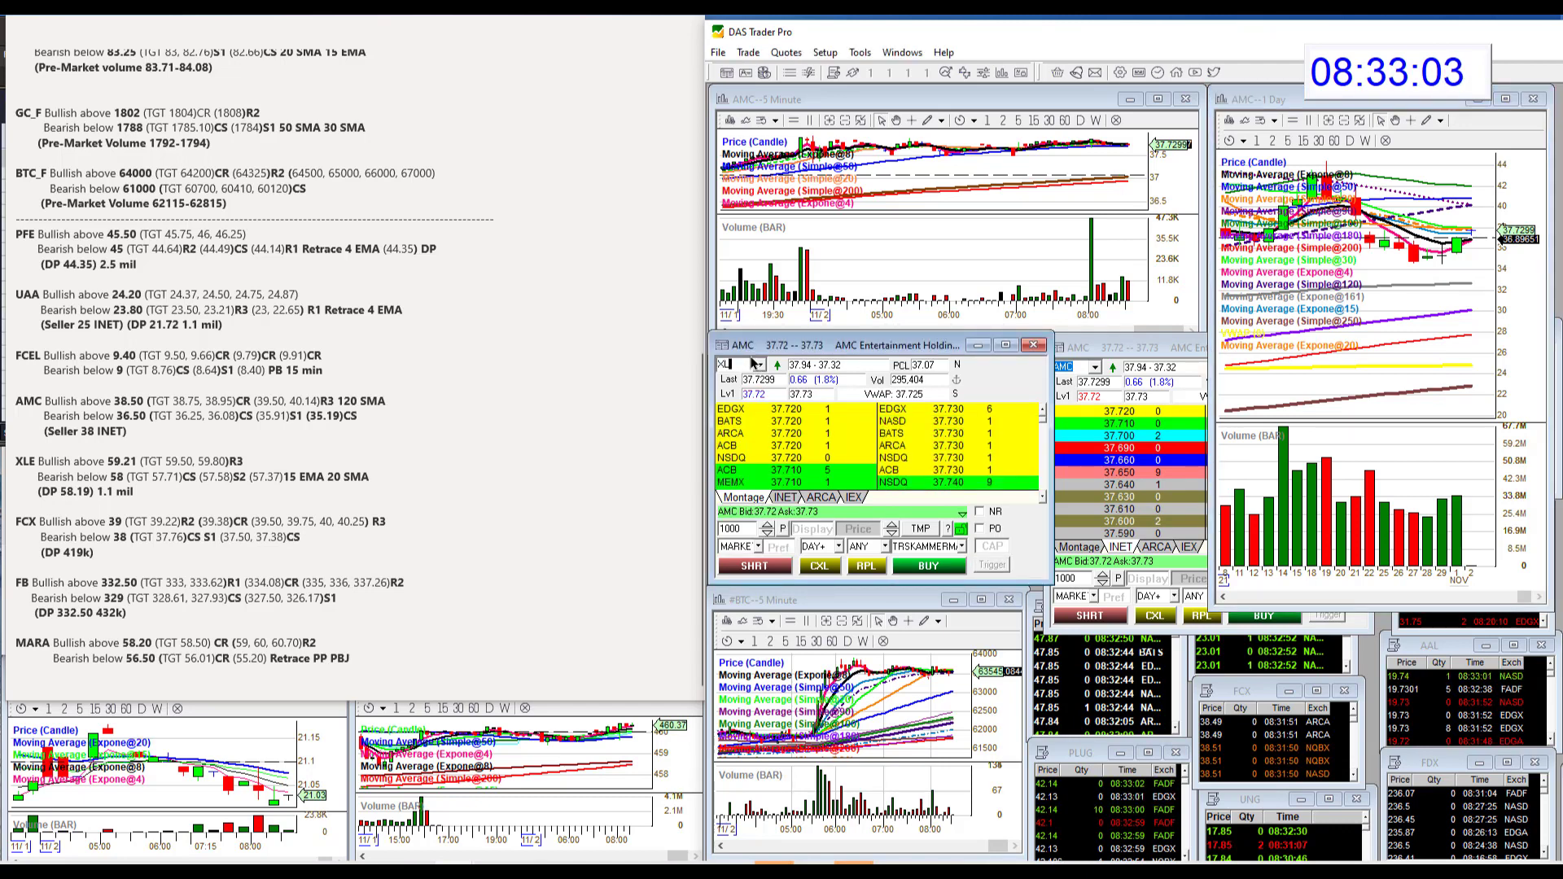
{"action": "type", "text": "XLE"}
Load XLE, then FCX, into the montage and linked charts
{"action": "key", "text": "Return"}
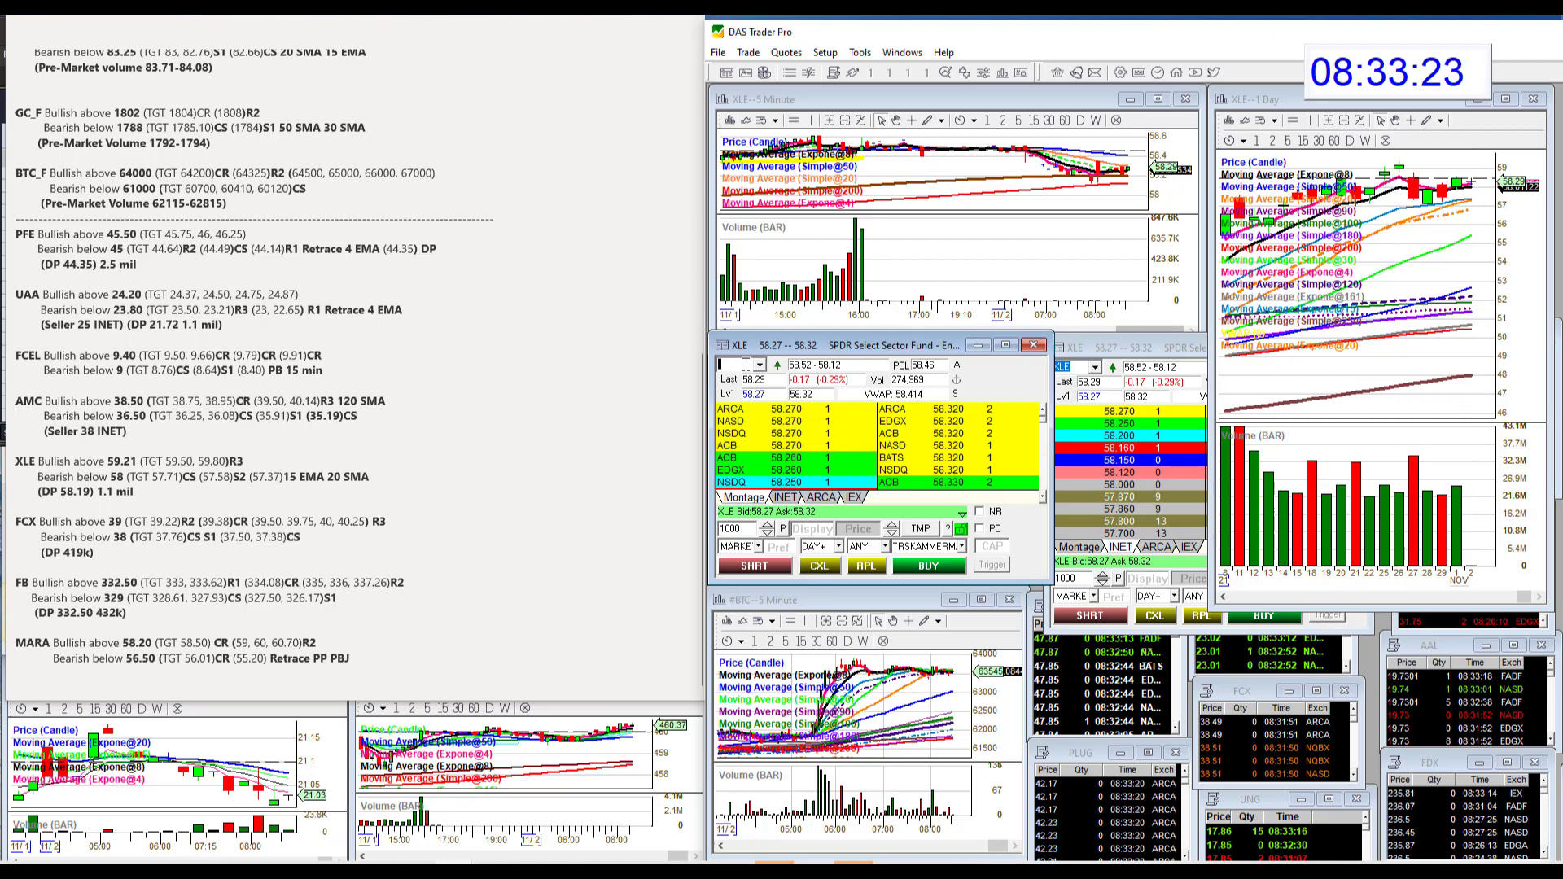
{"action": "type", "text": "FCX"}
{"action": "key", "text": "Return"}
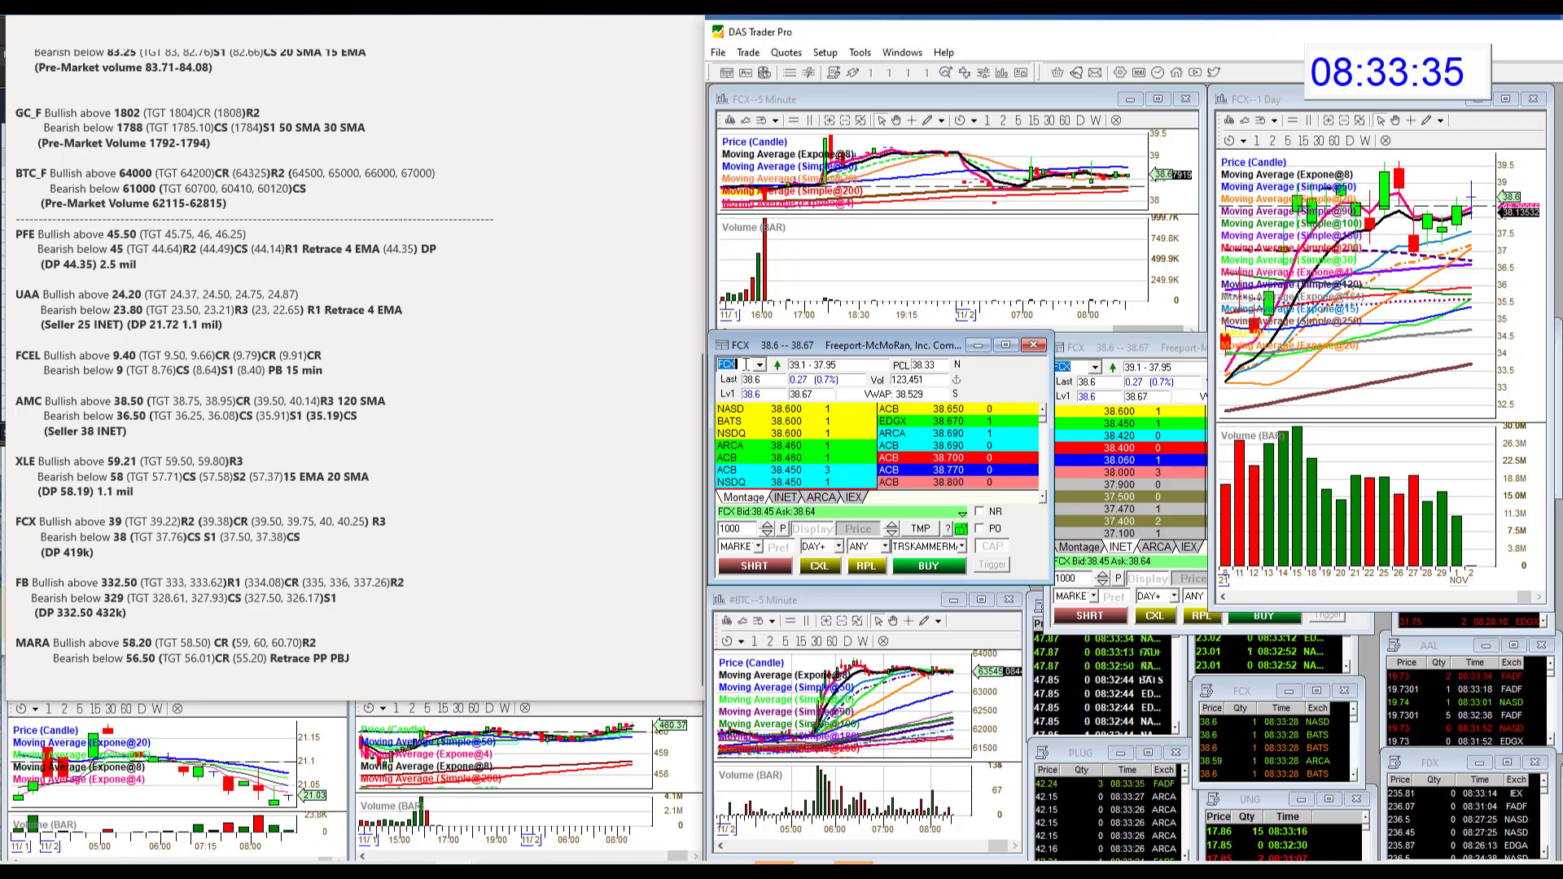
{"action": "type", "text": "FB"}
Enter FB in the montage symbol field to load Meta Platforms
{"action": "key", "text": "Return"}
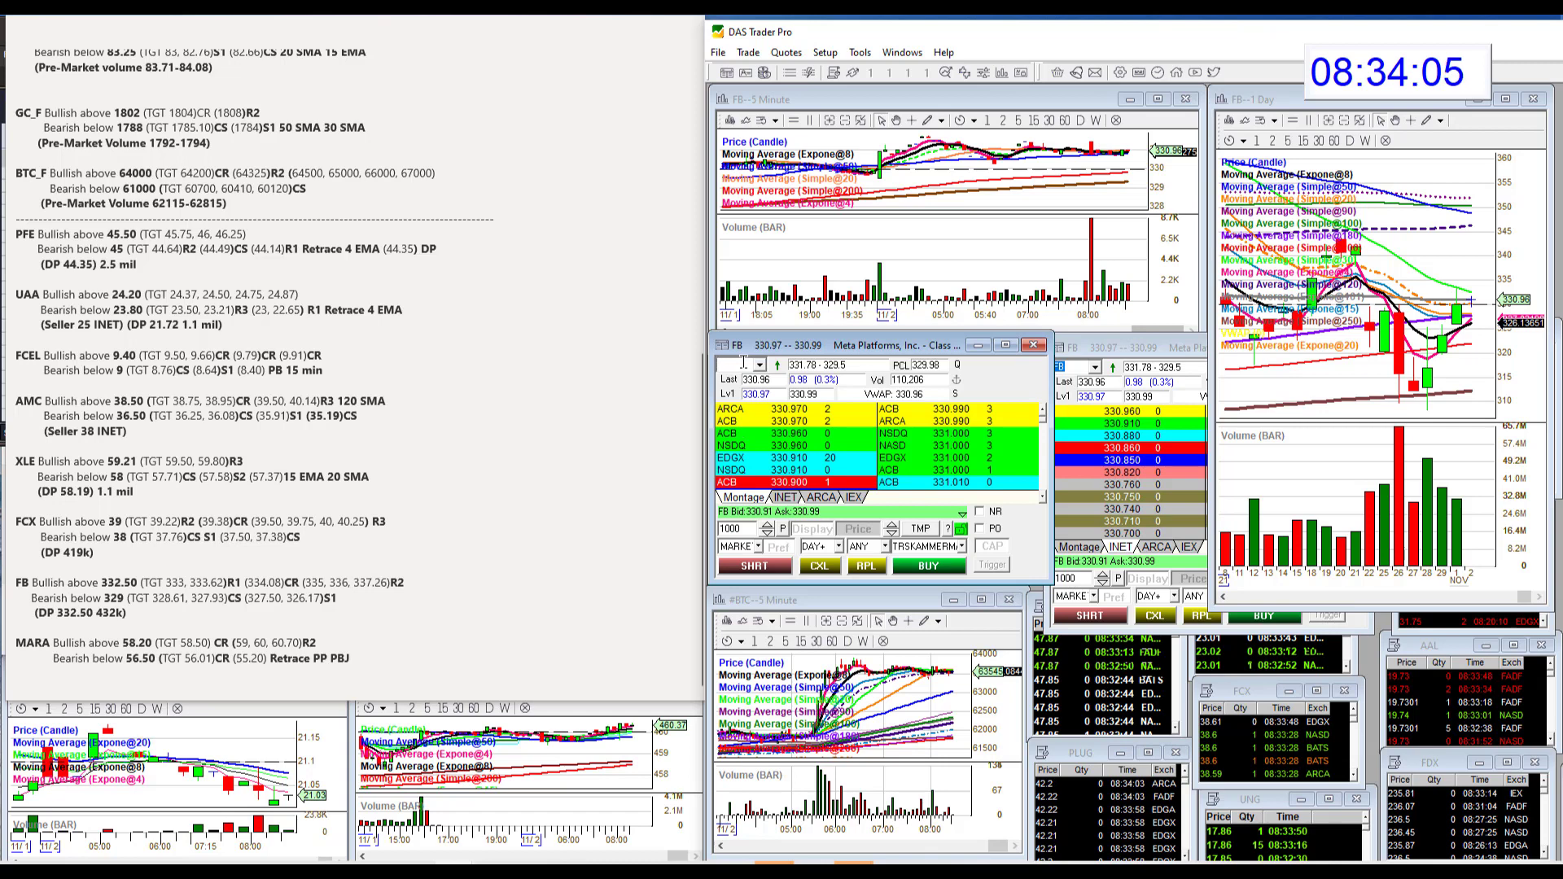
{"action": "type", "text": "MARA"}
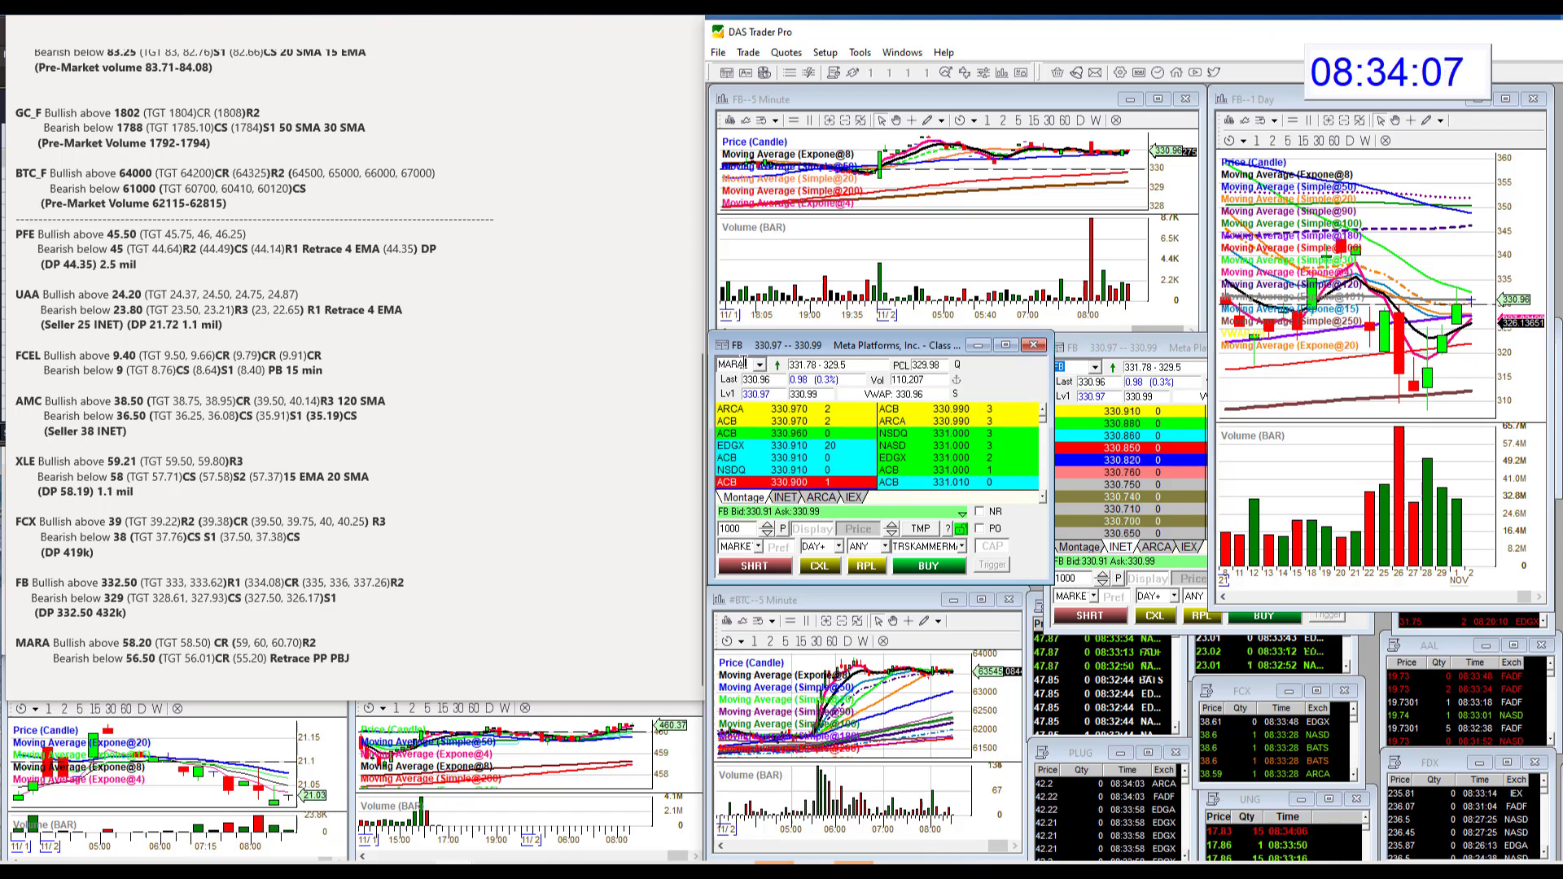
Enter MARA in the montage symbol field to load Marathon Digital
{"action": "key", "text": "Return"}
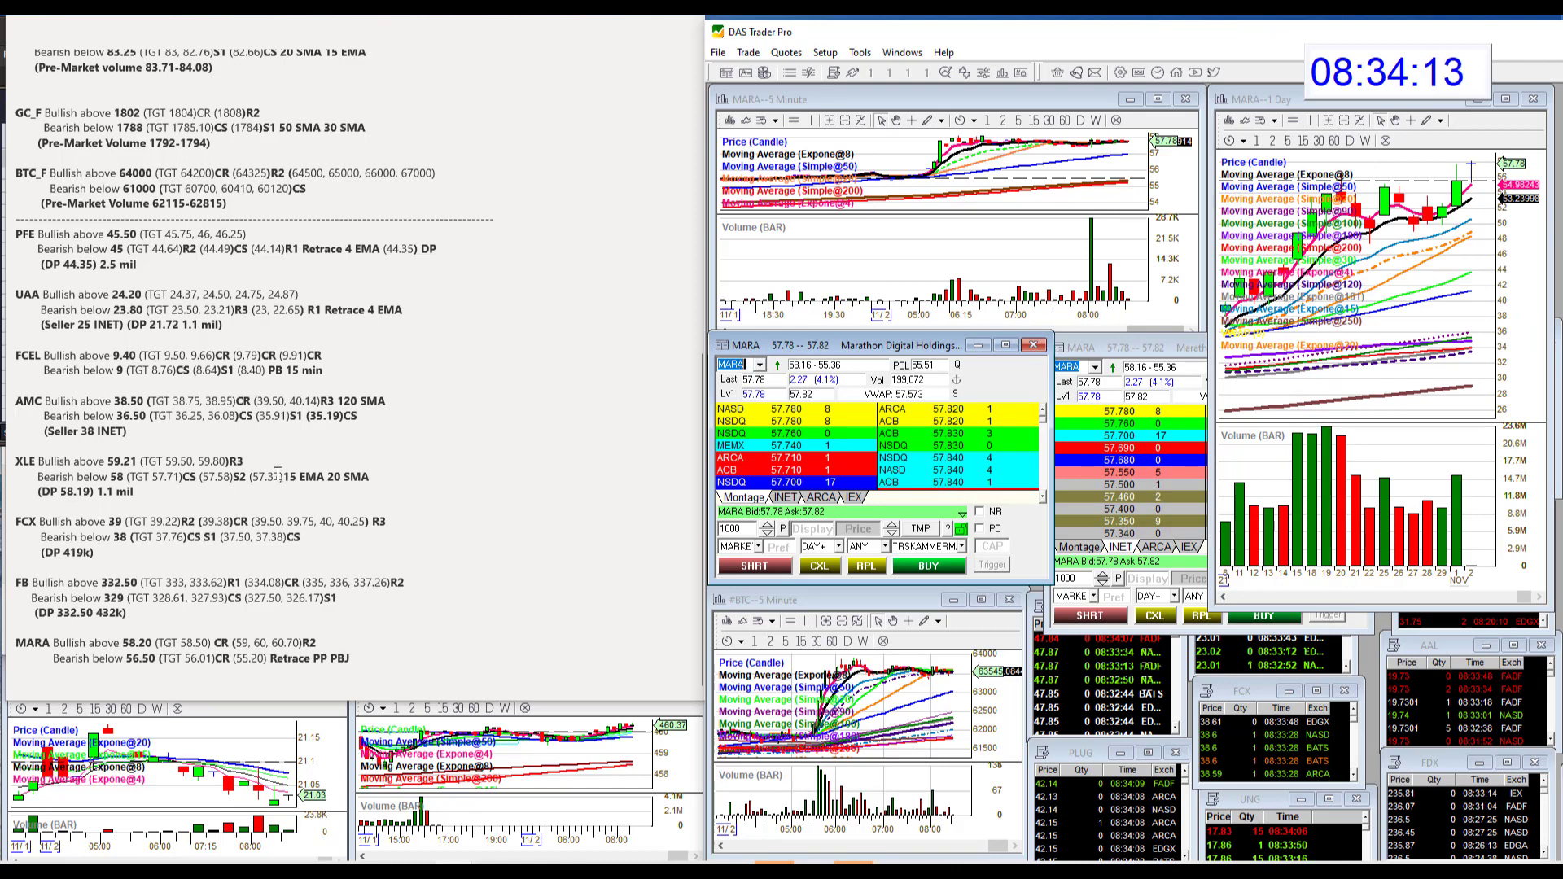
{"action": "scroll", "coordinate": [297, 477], "scroll_direction": "down", "scroll_amount": 1}
{"action": "scroll", "coordinate": [297, 476], "scroll_direction": "up", "scroll_amount": 5}
{"action": "scroll", "coordinate": [296, 477], "scroll_direction": "up", "scroll_amount": 5}
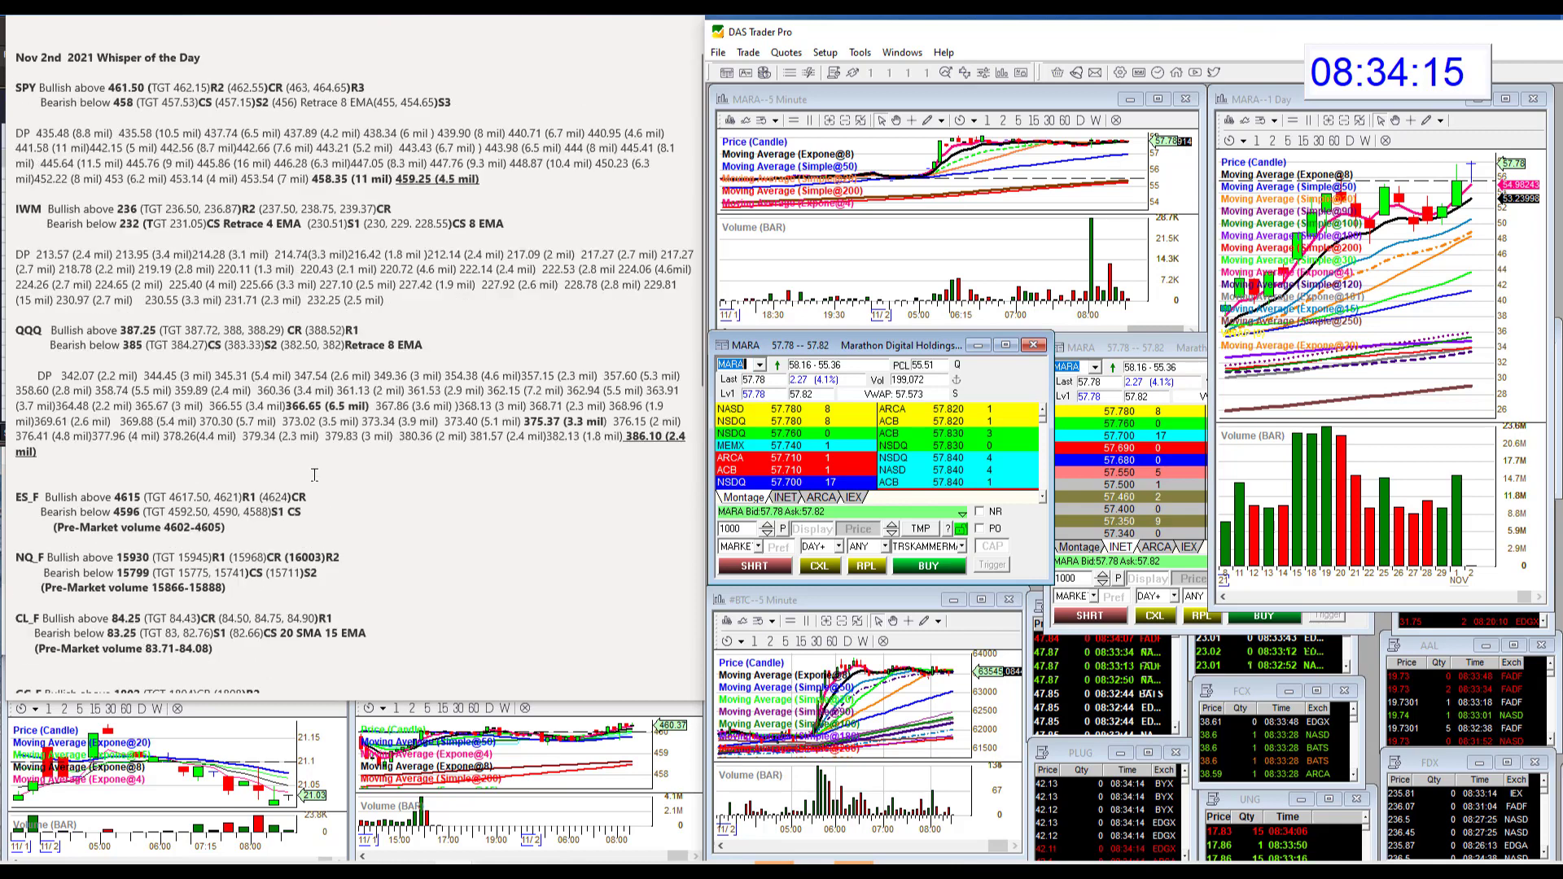